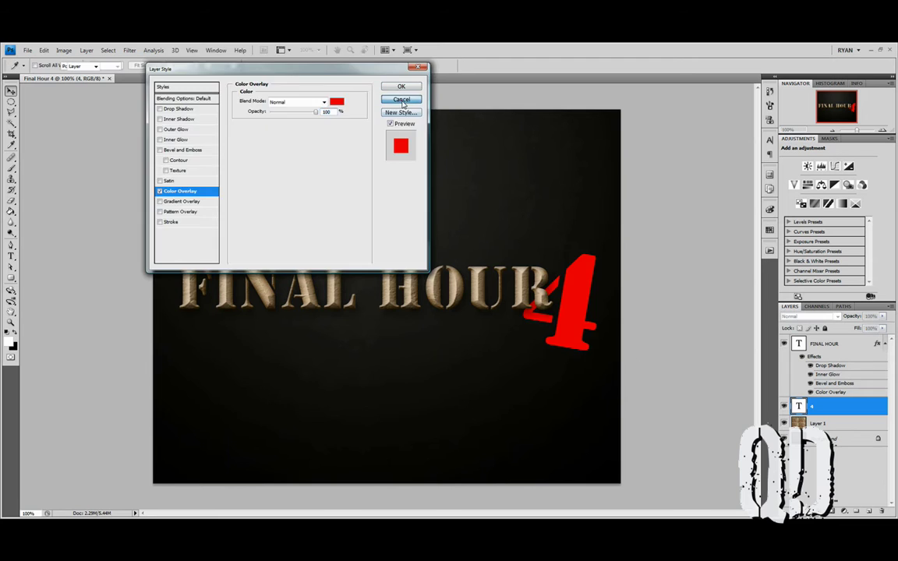
Discard the red Color Overlay on the "4" text layer and set the layer's fill opacity to 0% in its blending options
{"action": "left_click", "coordinate": [401, 101]}
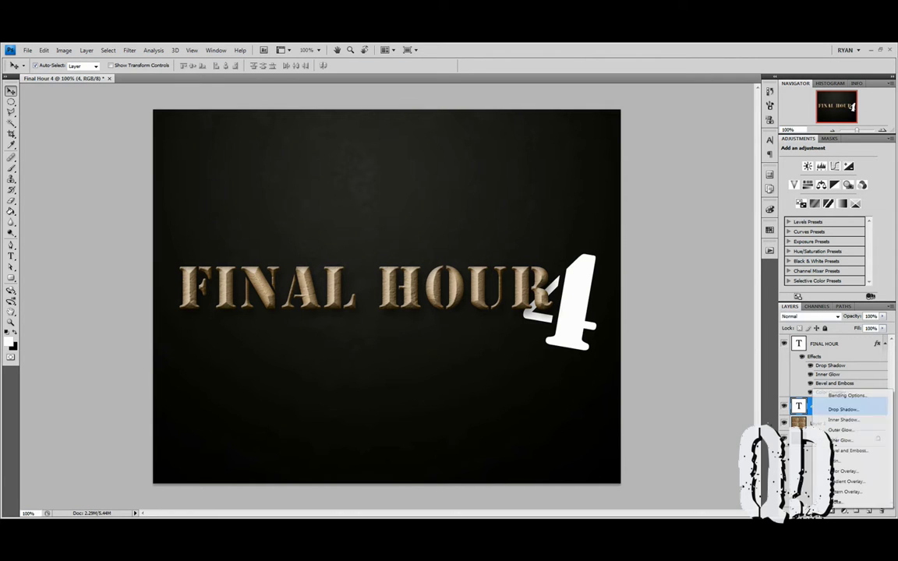
{"action": "double_click", "coordinate": [831, 393]}
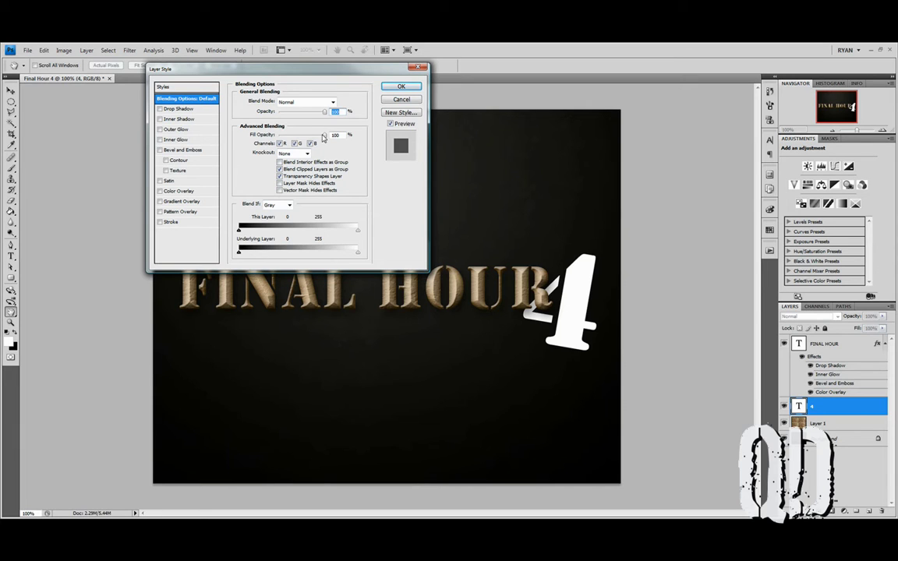
{"action": "left_click_drag", "start_coordinate": [323, 136], "coordinate": [219, 127]}
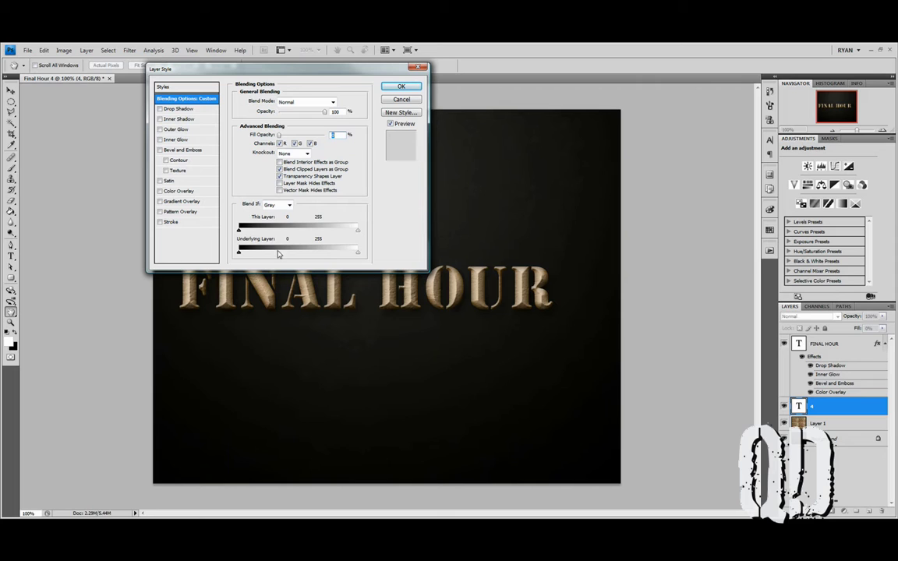
Add an Outer Glow to the "4" layer with a fully saturated orange glow color
{"action": "left_click", "coordinate": [160, 129]}
{"action": "left_click", "coordinate": [187, 130]}
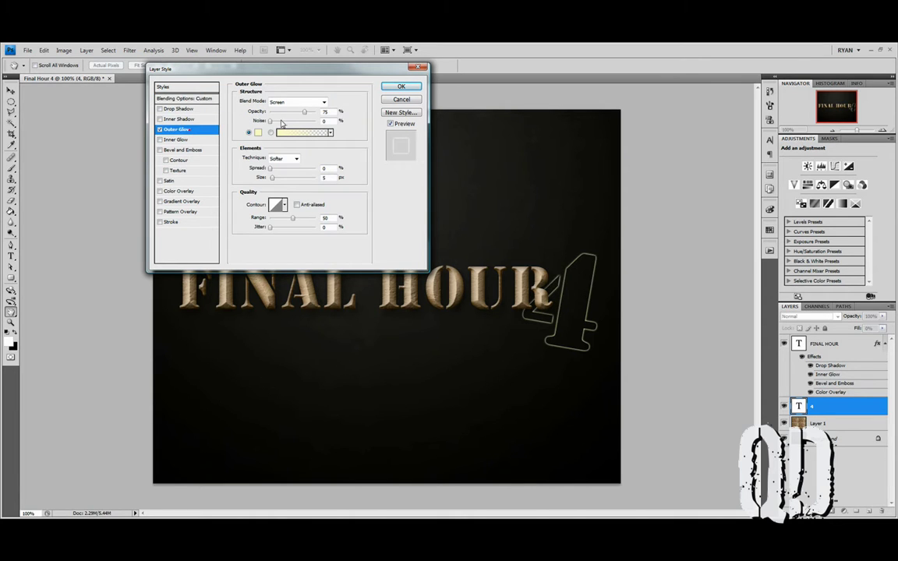
{"action": "left_click", "coordinate": [258, 133]}
{"action": "left_click_drag", "start_coordinate": [651, 466], "coordinate": [652, 464]}
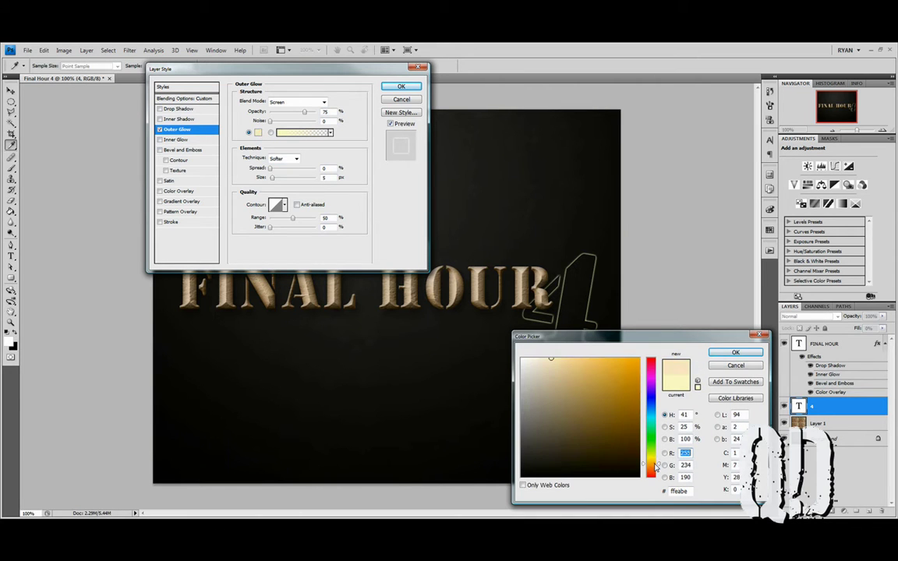
{"action": "left_click", "coordinate": [639, 359]}
{"action": "left_click", "coordinate": [732, 352]}
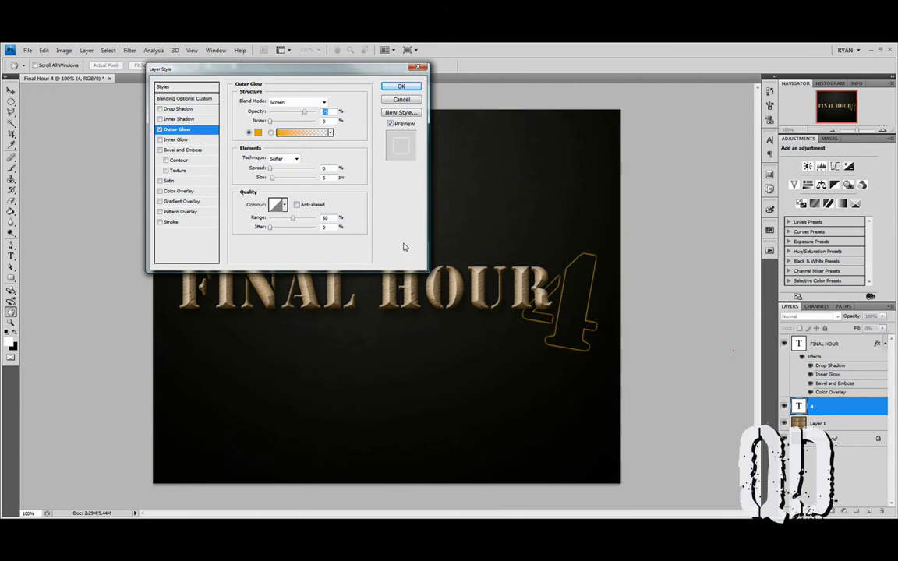
Set the Outer Glow's blend mode to Normal, size to about 43 px and range to about 95%
{"action": "left_click_drag", "start_coordinate": [272, 178], "coordinate": [281, 181]}
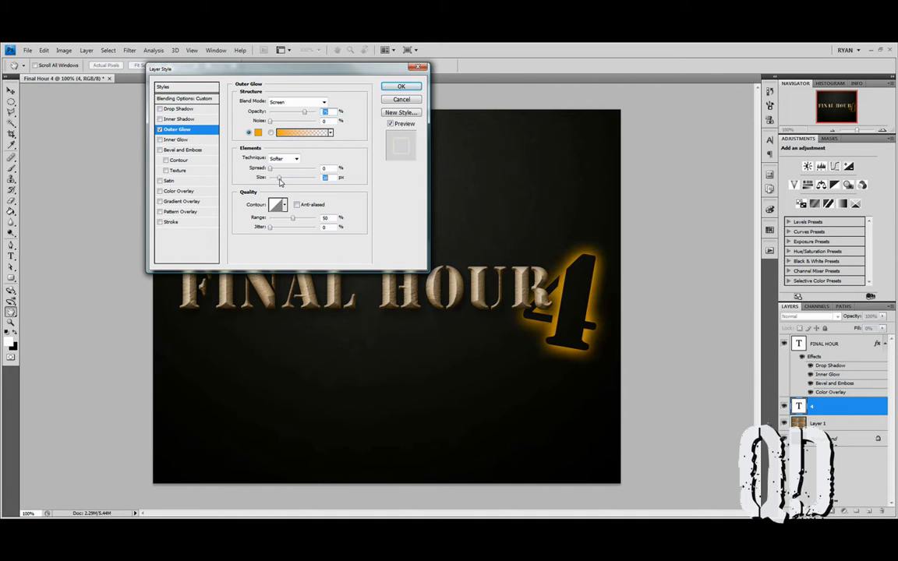
{"action": "left_click", "coordinate": [287, 102]}
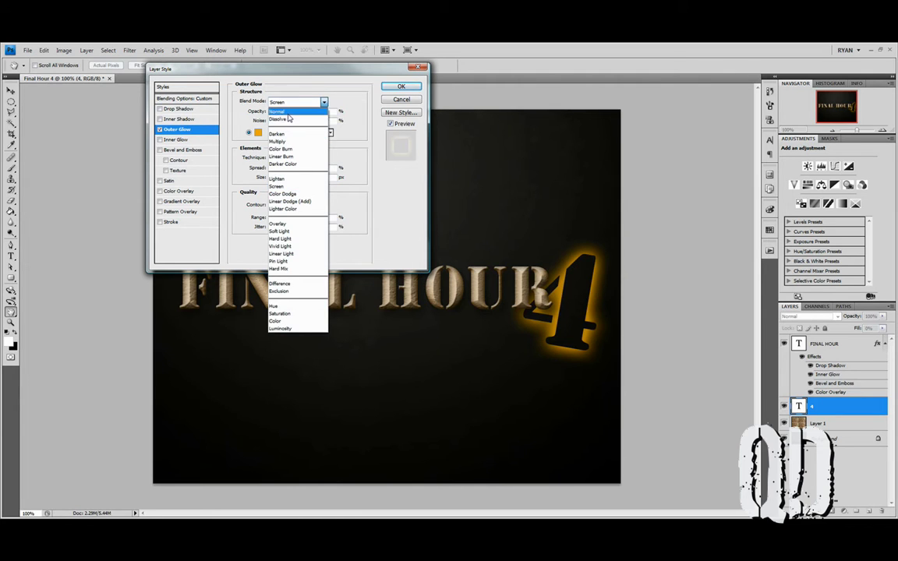
{"action": "left_click", "coordinate": [286, 112]}
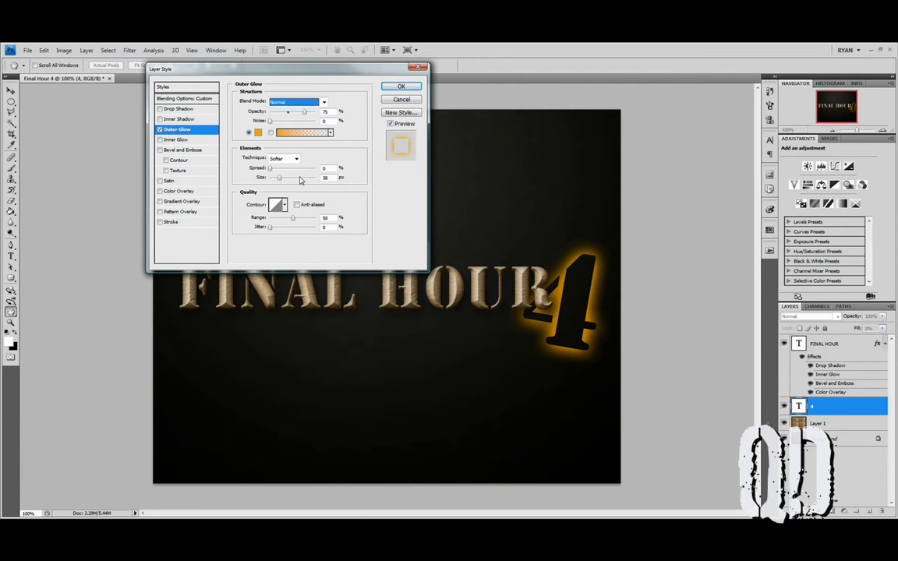
{"action": "mouse_move", "coordinate": [278, 177]}
{"action": "left_mouse_down"}
{"action": "mouse_move", "coordinate": [291, 181]}
{"action": "mouse_move", "coordinate": [280, 181]}
{"action": "left_mouse_up"}
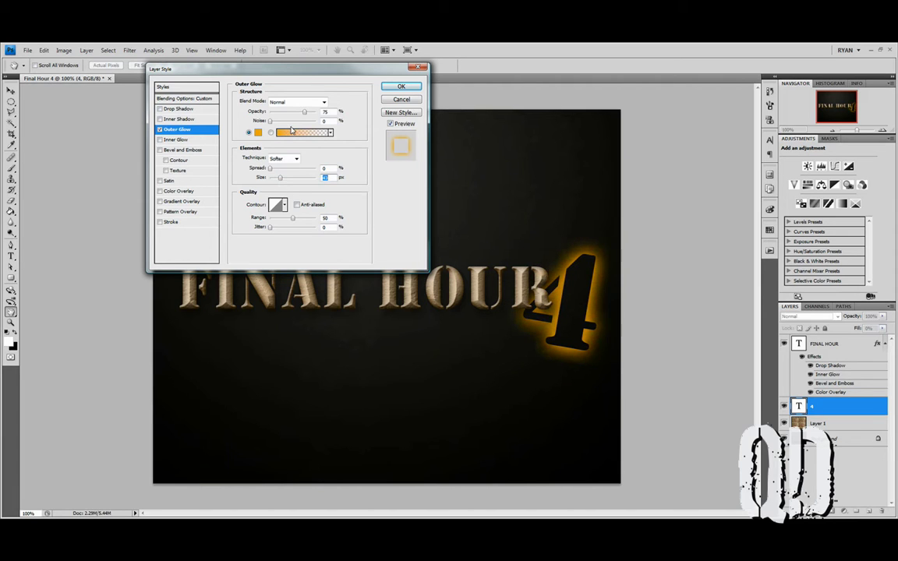
{"action": "left_click_drag", "start_coordinate": [293, 218], "coordinate": [314, 224]}
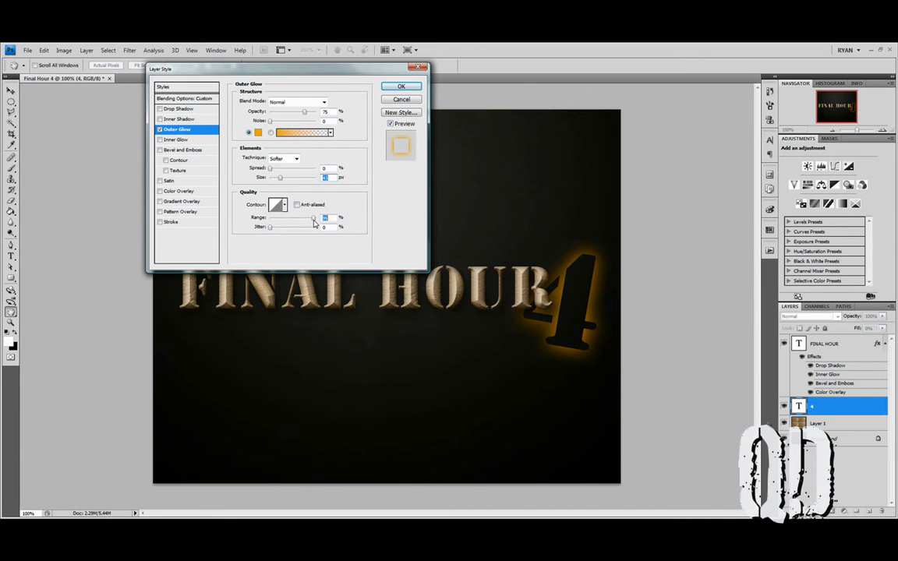
Add an Inner Glow to the "4" layer with the orange glow color ffa200
{"action": "left_click", "coordinate": [170, 140]}
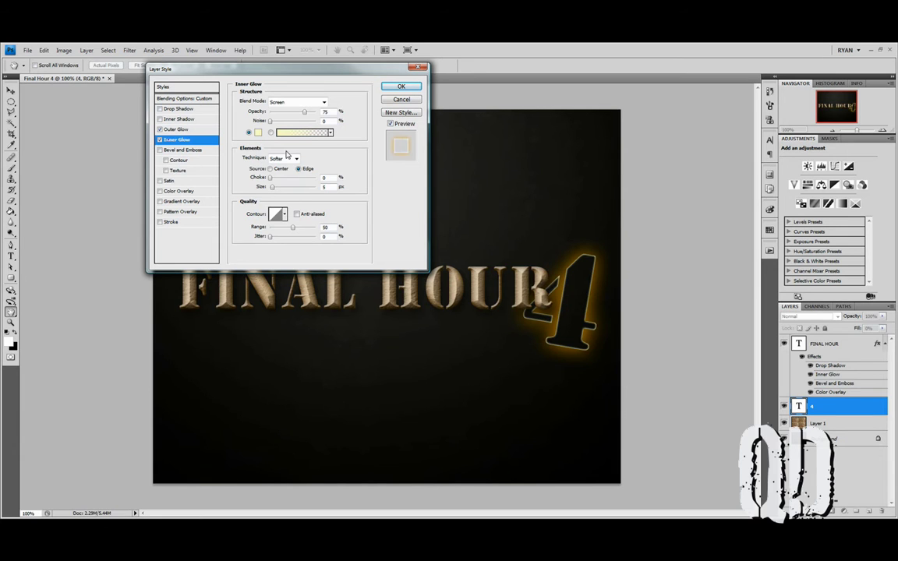
{"action": "left_click", "coordinate": [258, 132]}
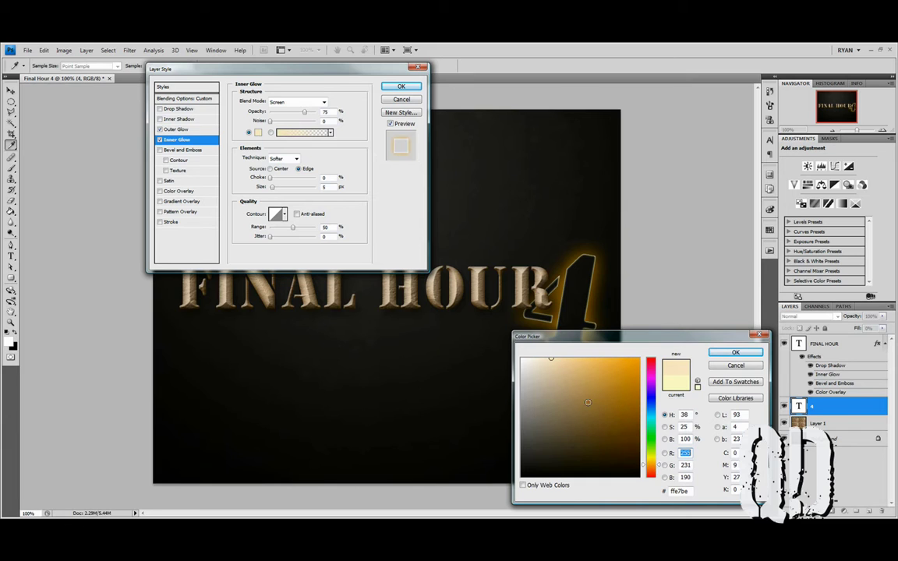
{"action": "left_click_drag", "start_coordinate": [587, 421], "coordinate": [669, 334]}
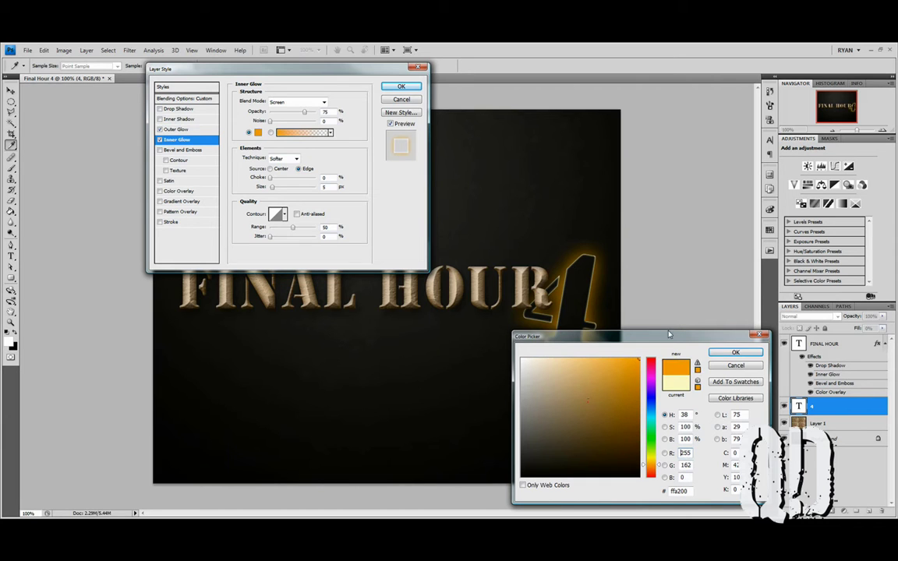
{"action": "left_click", "coordinate": [734, 352]}
Set the Inner Glow's opacity to 20% and blend mode to Normal, and apply the layer styles
{"action": "left_click_drag", "start_coordinate": [304, 112], "coordinate": [280, 119]}
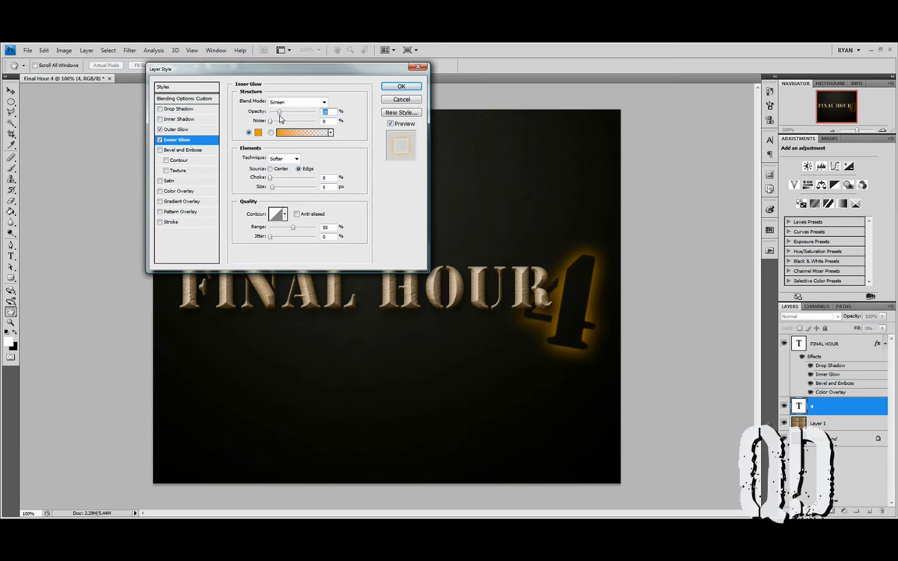
{"action": "left_click", "coordinate": [294, 101]}
{"action": "left_click", "coordinate": [289, 114]}
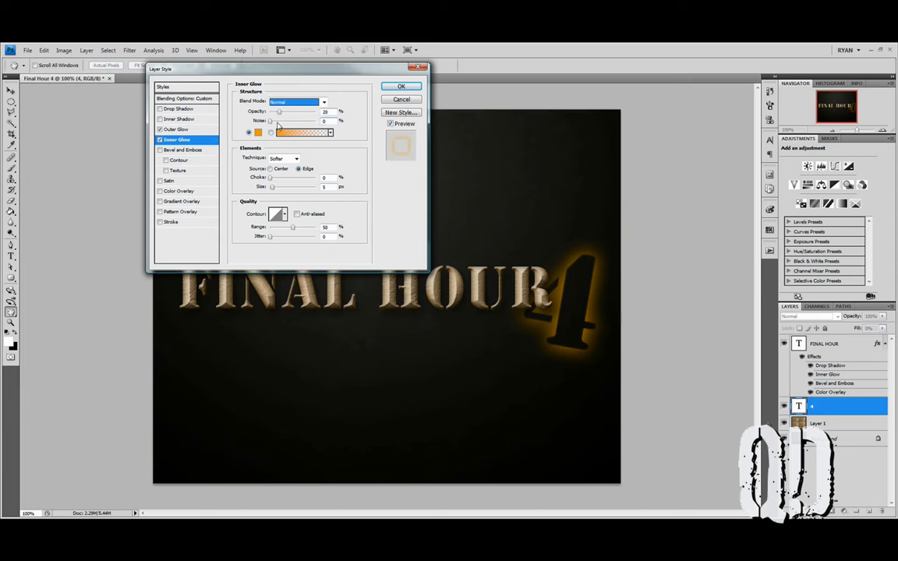
{"action": "left_click", "coordinate": [402, 87]}
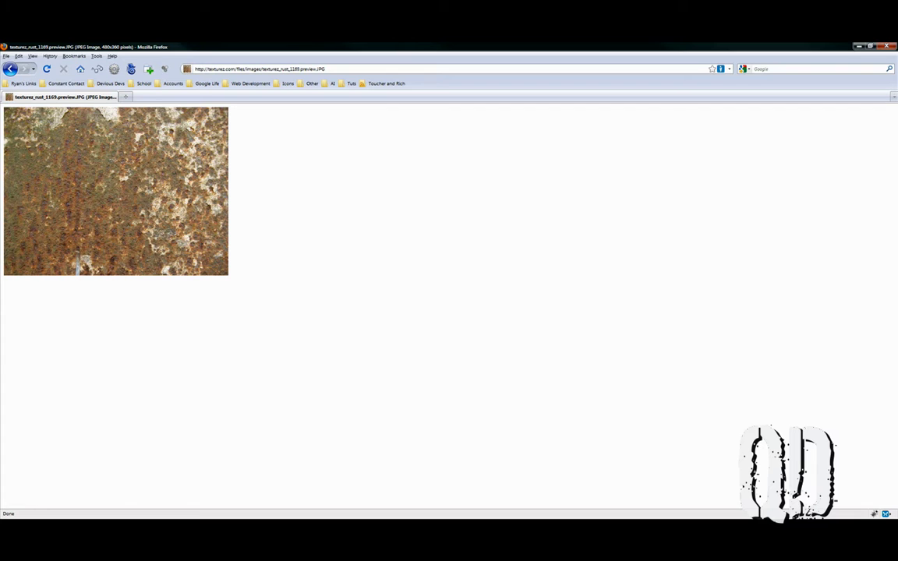
In Firefox, search Google Images for "xbox 360 game cover"
{"action": "left_click", "coordinate": [784, 68]}
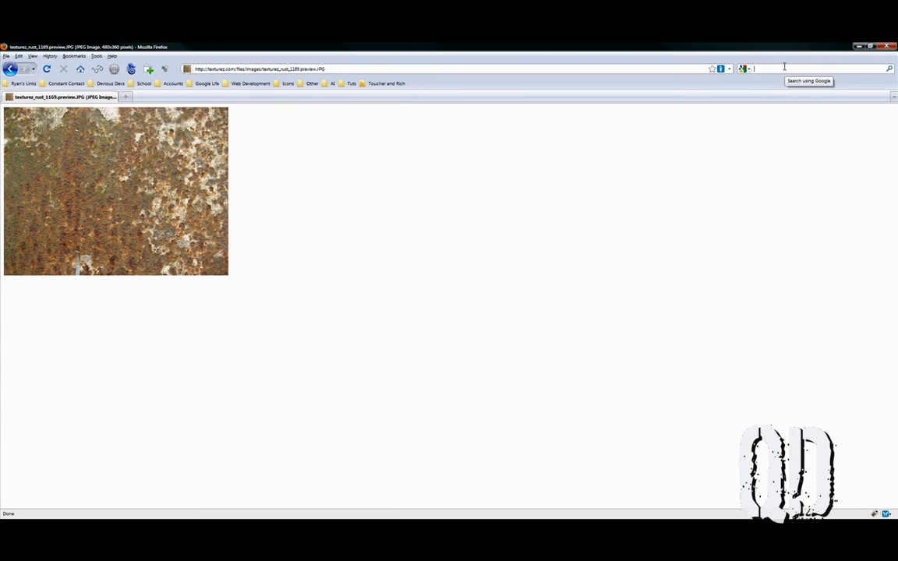
{"action": "type", "text": "xbox"}
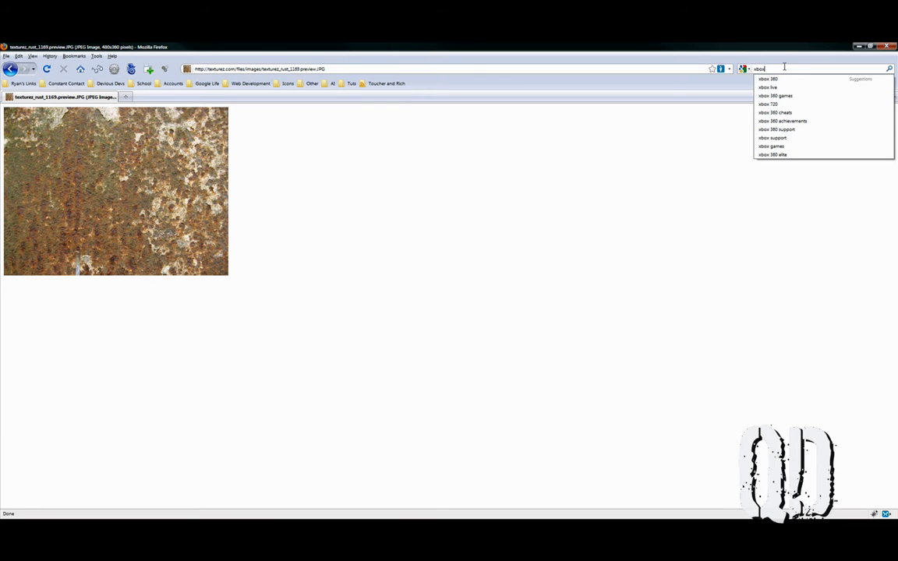
{"action": "key", "text": "Down"}
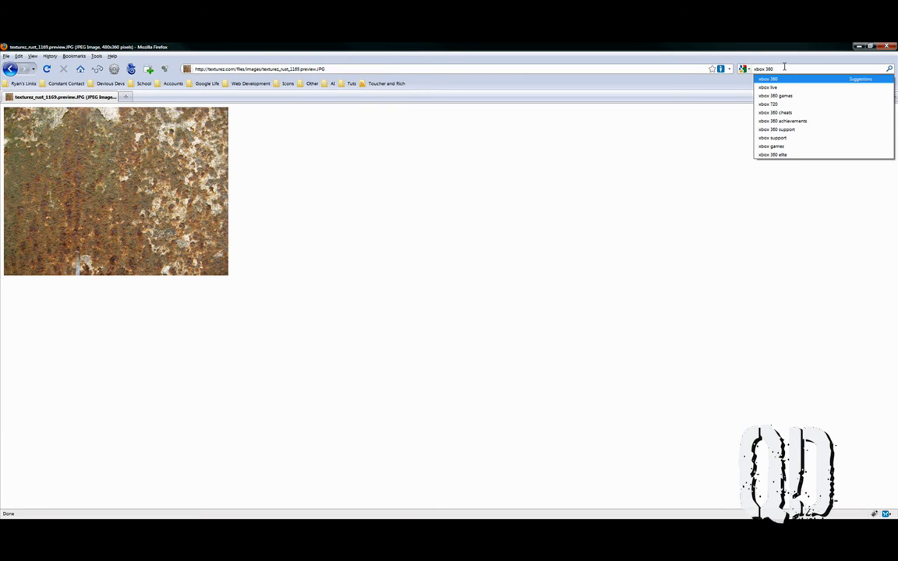
{"action": "type", "text": "game"}
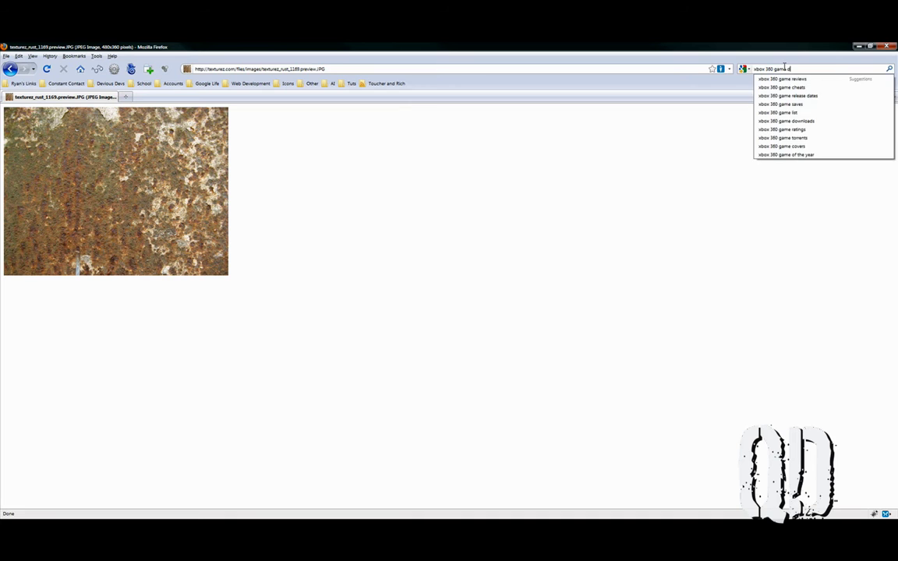
{"action": "type", "text": " cover"}
{"action": "key", "text": "Return"}
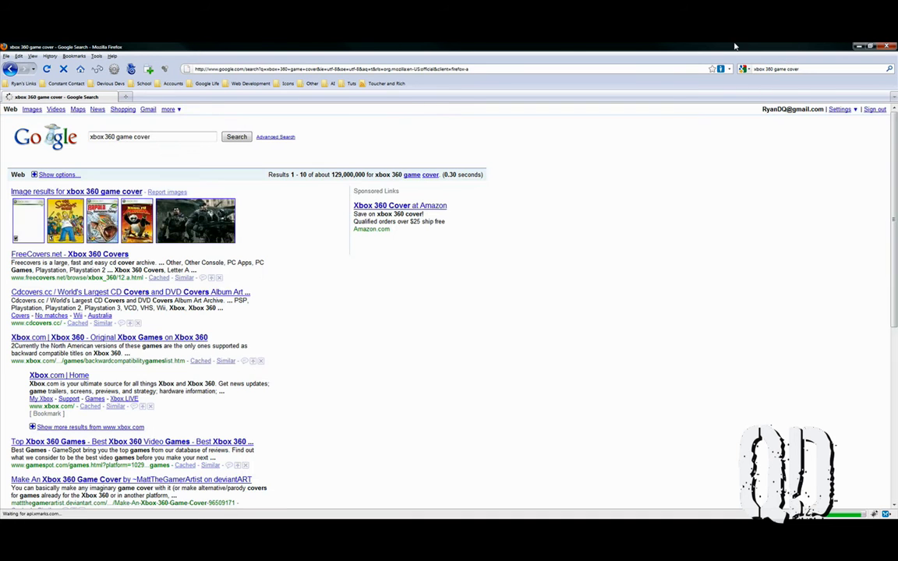
{"action": "left_click", "coordinate": [32, 110]}
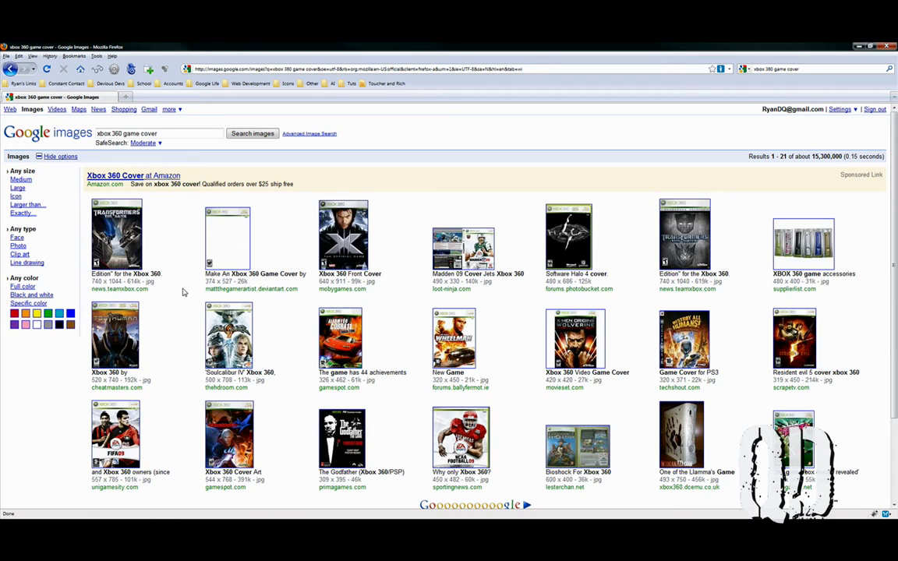
Open the Transformers The Game cover at full size and copy the image
{"action": "left_click", "coordinate": [135, 244]}
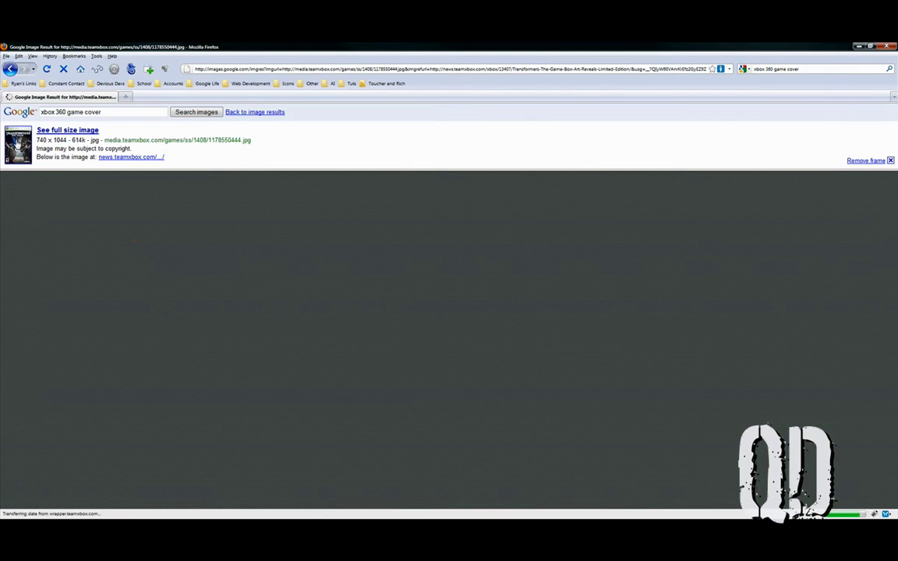
{"action": "left_click", "coordinate": [15, 144]}
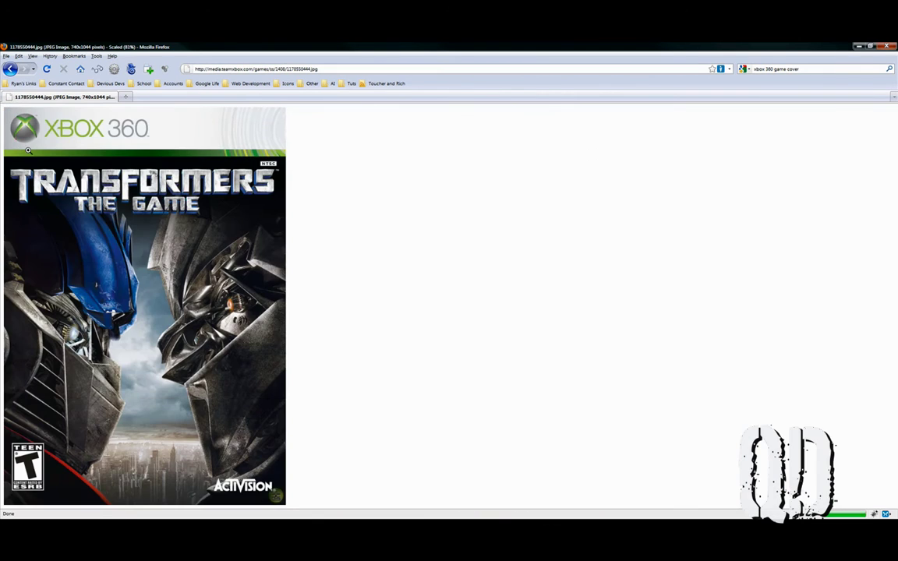
{"action": "left_click", "coordinate": [183, 314]}
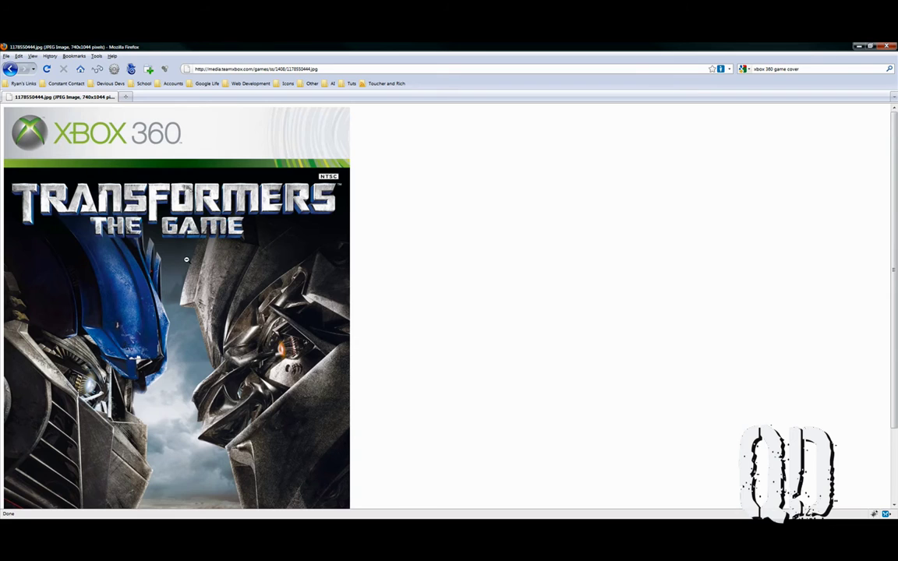
{"action": "right_click", "coordinate": [186, 259]}
{"action": "left_click", "coordinate": [209, 265]}
Switch to Photoshop, create a new document at the copied image's size and paste the Transformers cover into it
{"action": "key", "text": "alt+Tab"}
{"action": "left_click", "coordinate": [26, 50]}
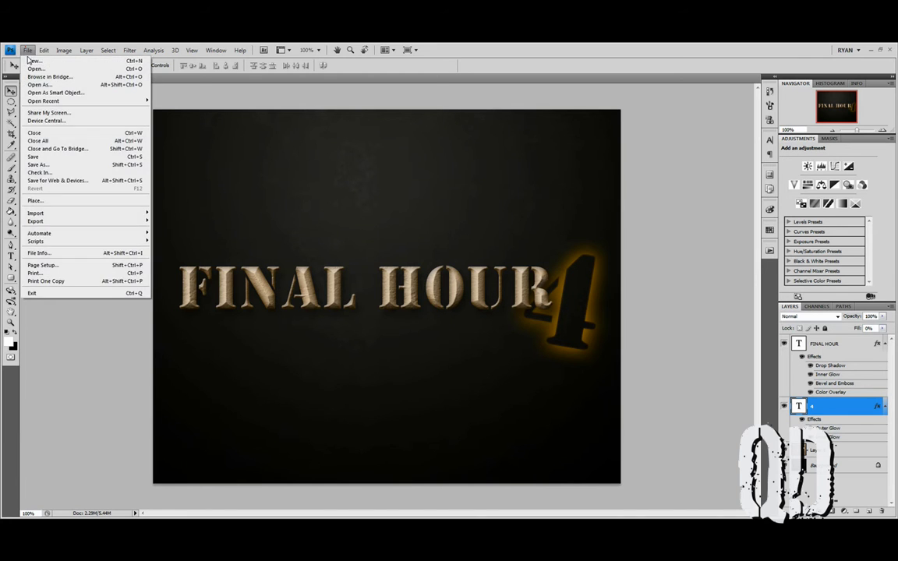
{"action": "left_click", "coordinate": [29, 59]}
{"action": "key", "text": "Return"}
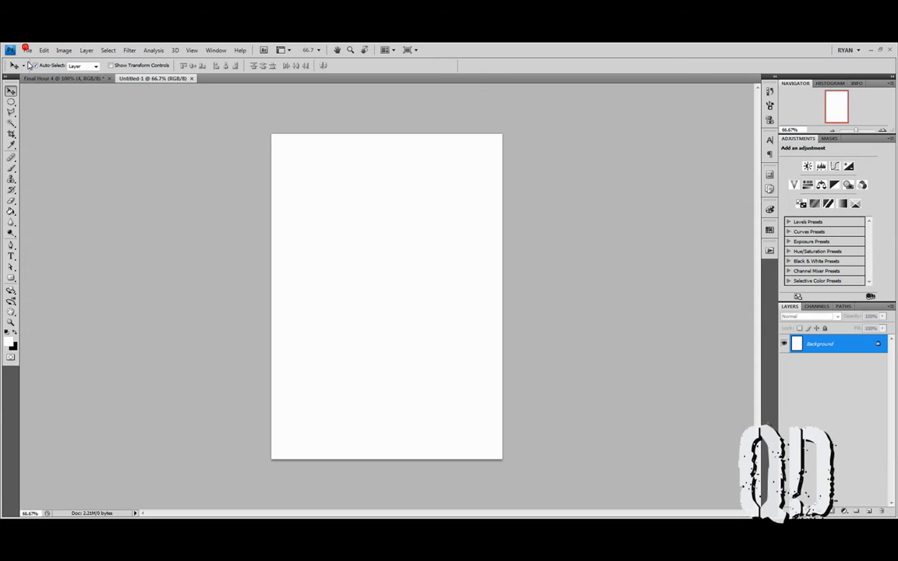
{"action": "key", "text": "ctrl+v"}
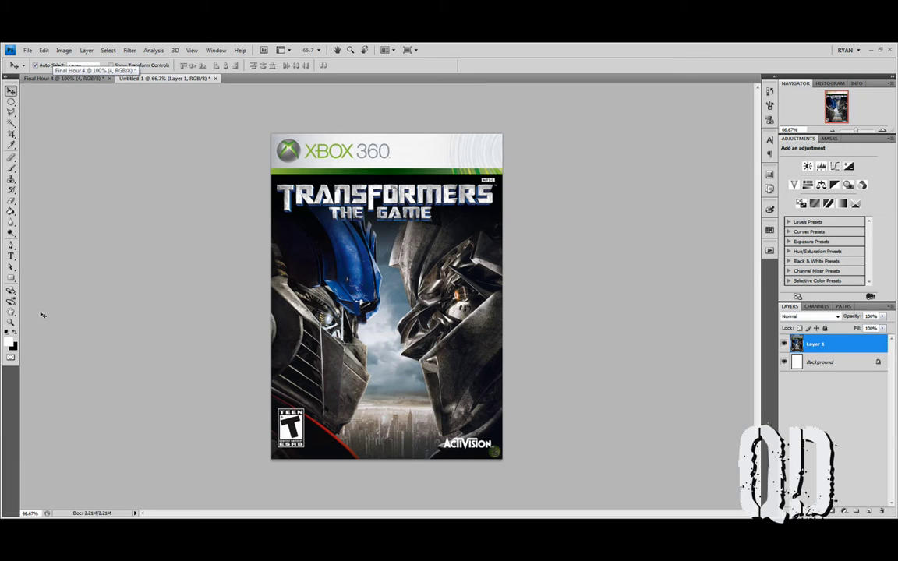
Select the TEEN ESRB rating badge with a rectangular marquee and copy it to a new layer
{"action": "left_click", "coordinate": [11, 322]}
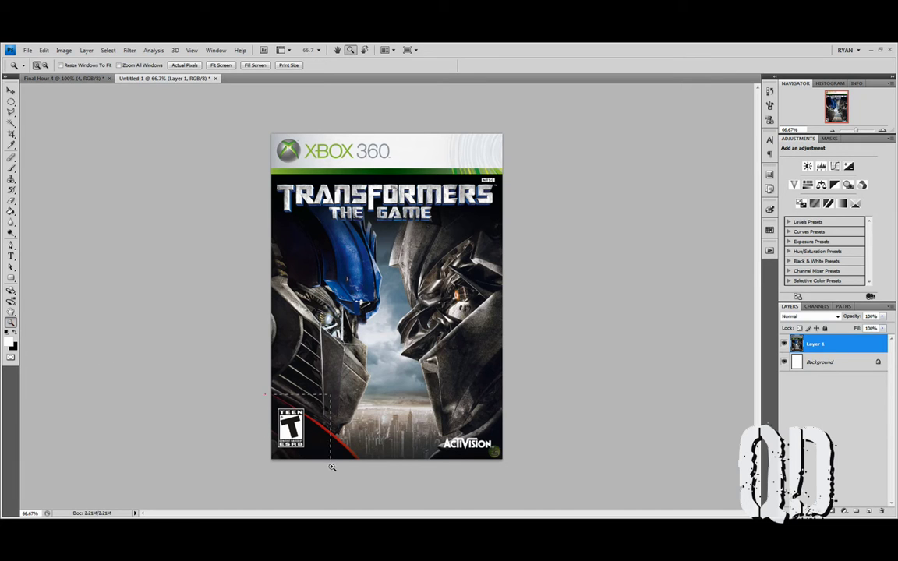
{"action": "left_click_drag", "start_coordinate": [265, 393], "coordinate": [332, 467]}
{"action": "left_click_drag", "start_coordinate": [11, 102], "coordinate": [46, 94]}
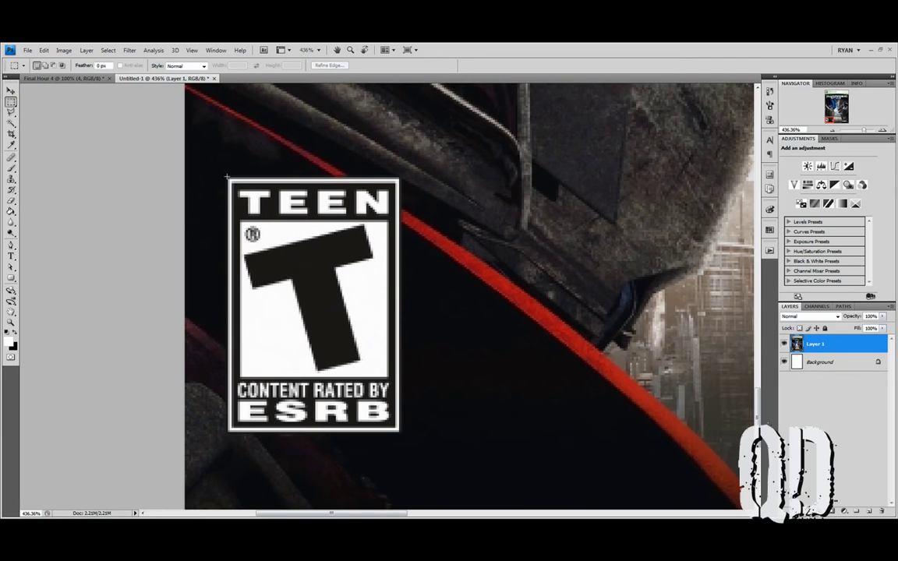
{"action": "left_click_drag", "start_coordinate": [351, 306], "coordinate": [401, 433]}
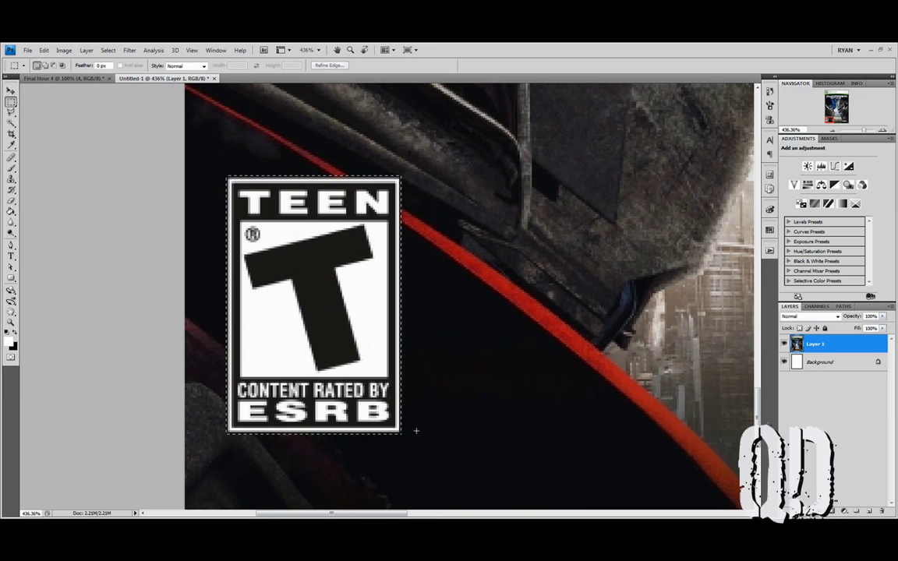
{"action": "key", "text": "ctrl+j"}
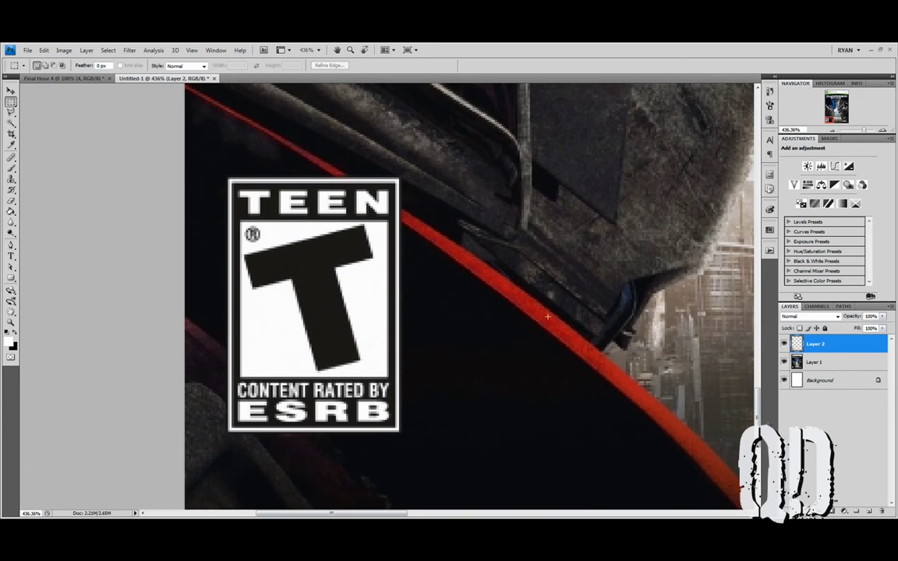
Rename the rating badge layer as TEEN
{"action": "double_click", "coordinate": [823, 345]}
{"action": "type", "text": "TEEN"}
{"action": "key", "text": "Return"}
Detach the Final Hour 4 document into a floating window over the game cover document
{"action": "left_click", "coordinate": [83, 79]}
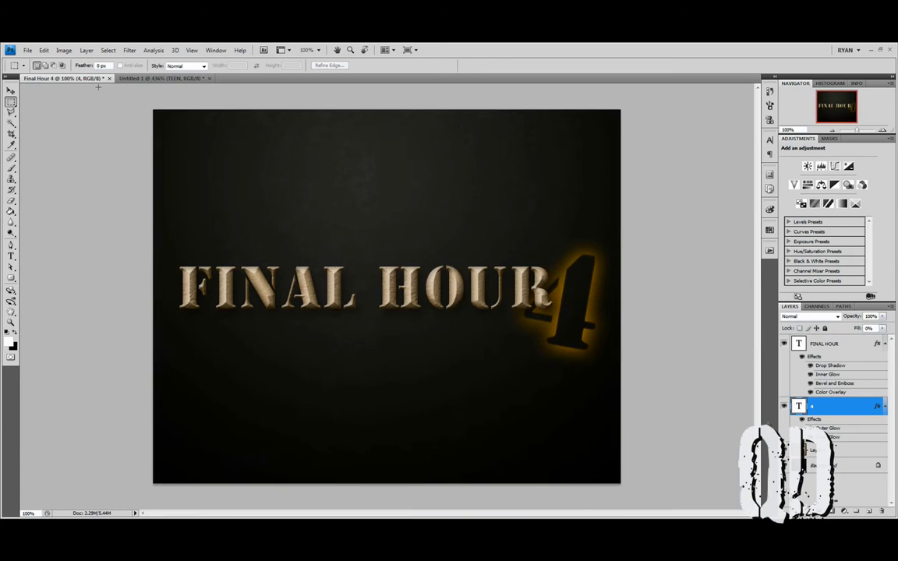
{"action": "left_click", "coordinate": [11, 91]}
{"action": "left_click_drag", "start_coordinate": [61, 81], "coordinate": [109, 215]}
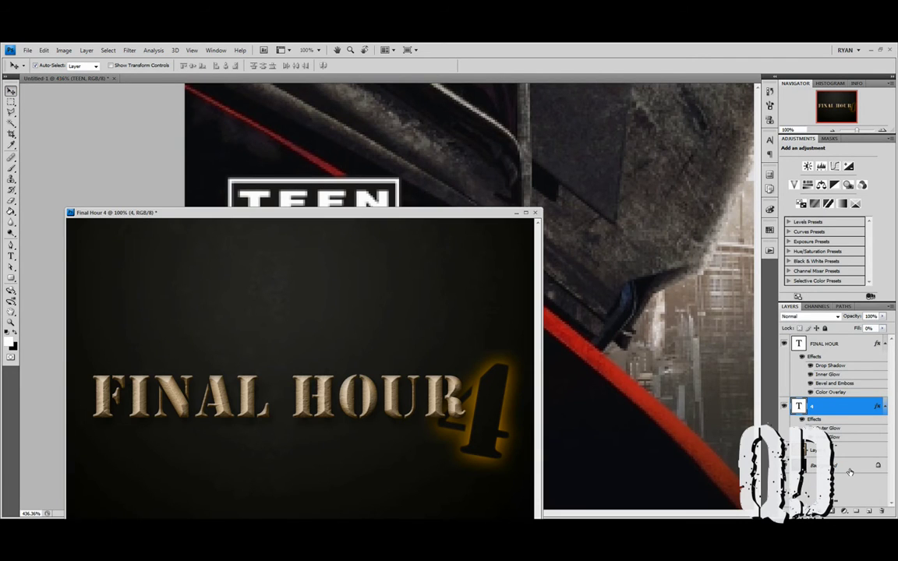
Duplicate the Background layer and copy it with the FINAL HOUR, 4 and texture layers into the game cover document
{"action": "left_click_drag", "start_coordinate": [857, 468], "coordinate": [870, 511]}
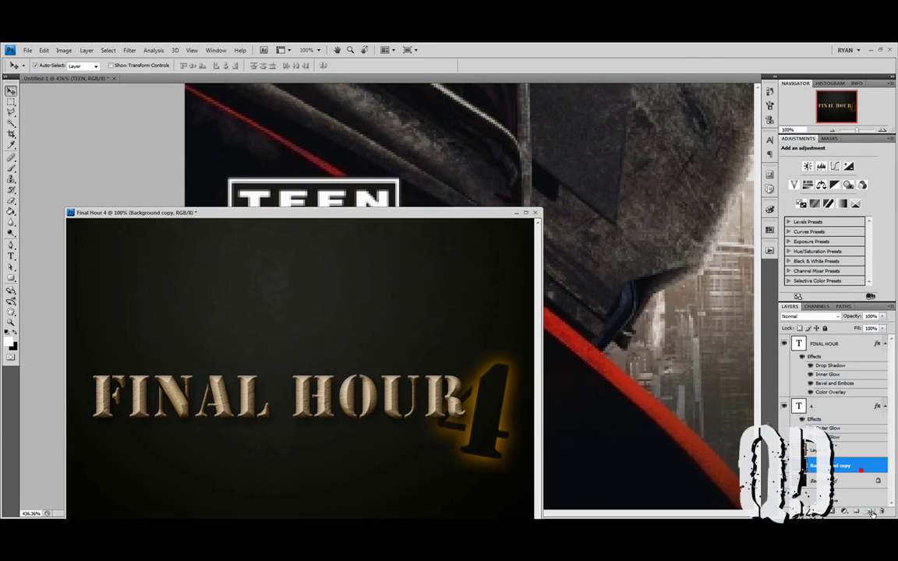
{"action": "left_click", "coordinate": [846, 344], "text": "shift"}
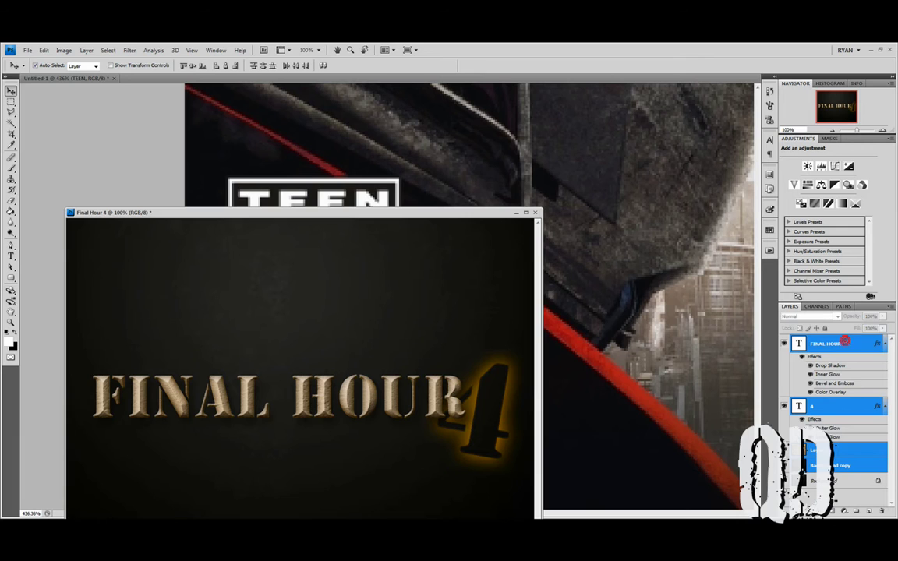
{"action": "left_click_drag", "start_coordinate": [854, 344], "coordinate": [650, 236]}
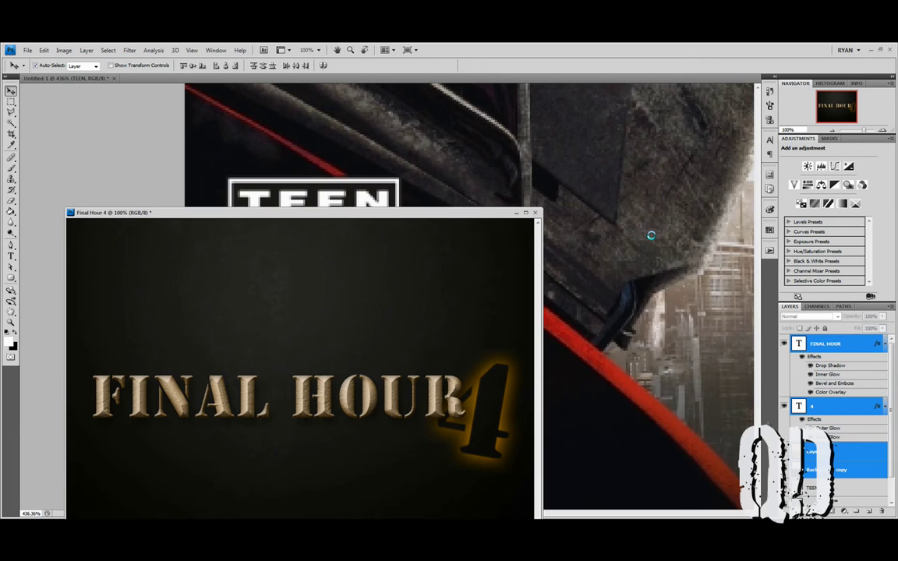
Minimize the Final Hour 4 document and position the copied artwork on the cover just below the Xbox 360 banner
{"action": "left_click_drag", "start_coordinate": [863, 129], "coordinate": [827, 131]}
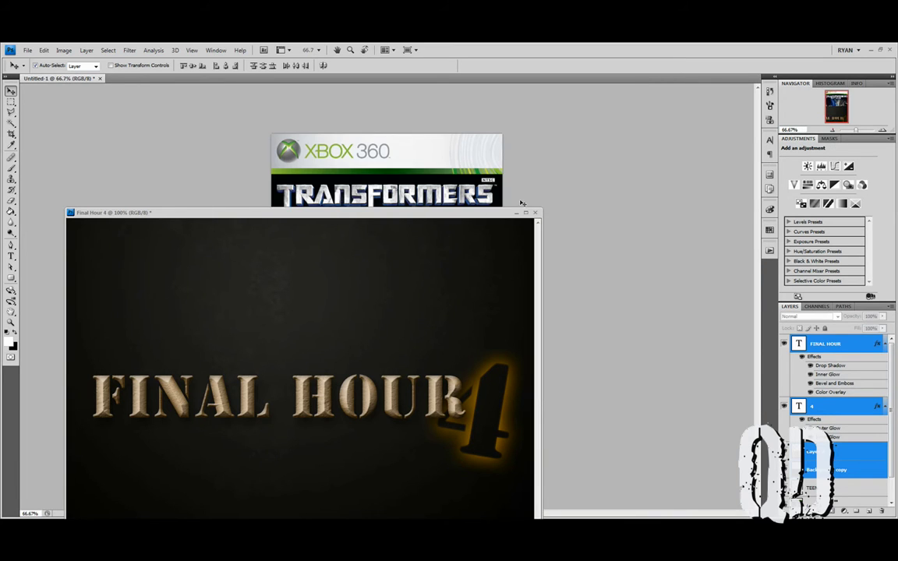
{"action": "left_click", "coordinate": [516, 212]}
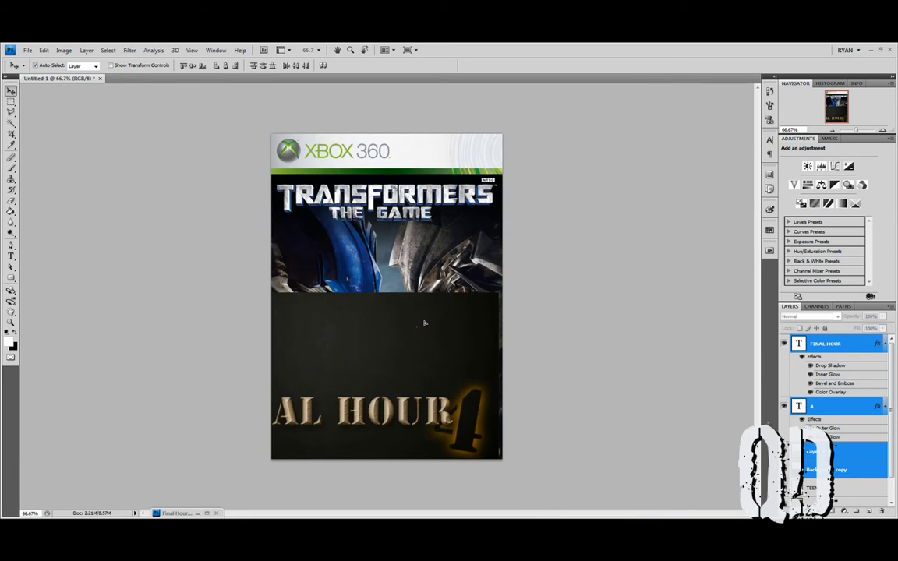
{"action": "left_click_drag", "start_coordinate": [423, 321], "coordinate": [460, 218]}
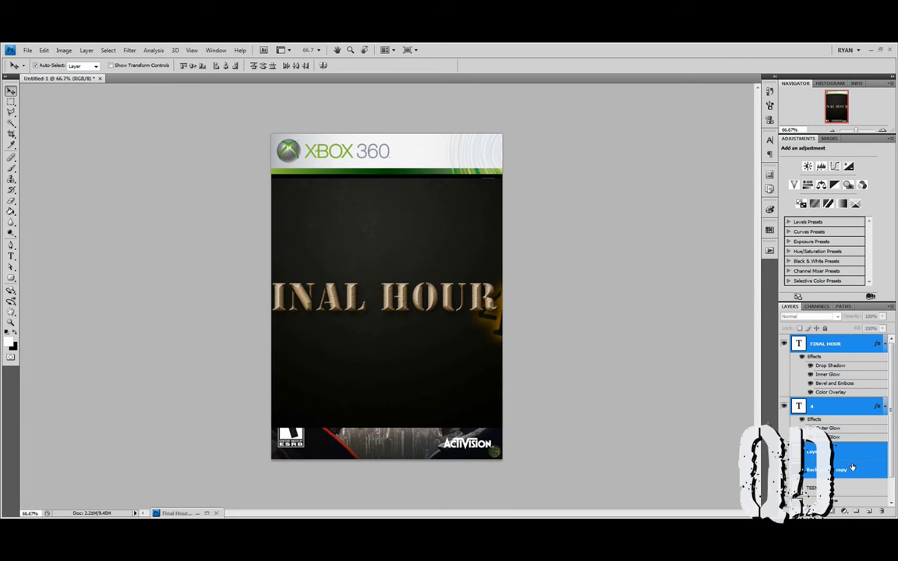
Group the copied title layers as "Cover Art" and place the group beneath the TEEN layer
{"action": "left_click", "coordinate": [890, 306]}
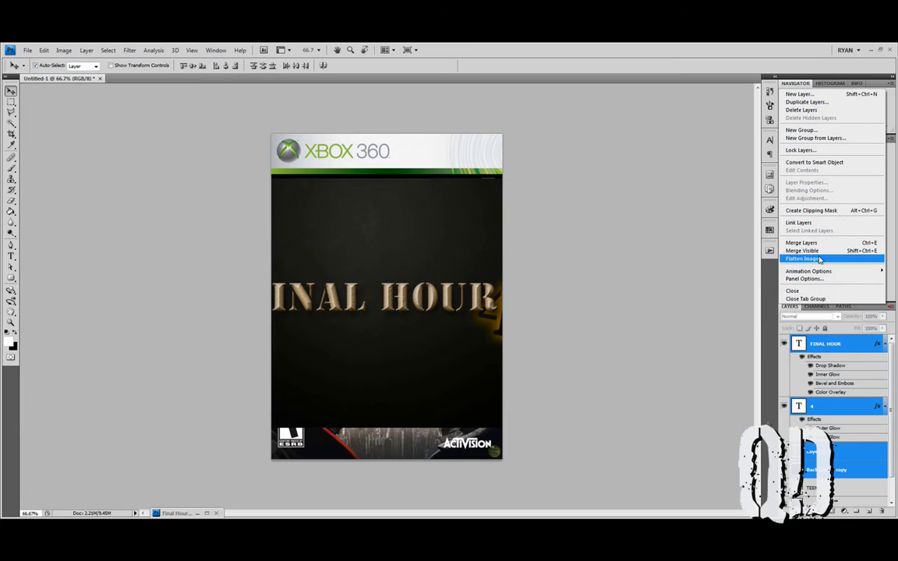
{"action": "left_click", "coordinate": [860, 142]}
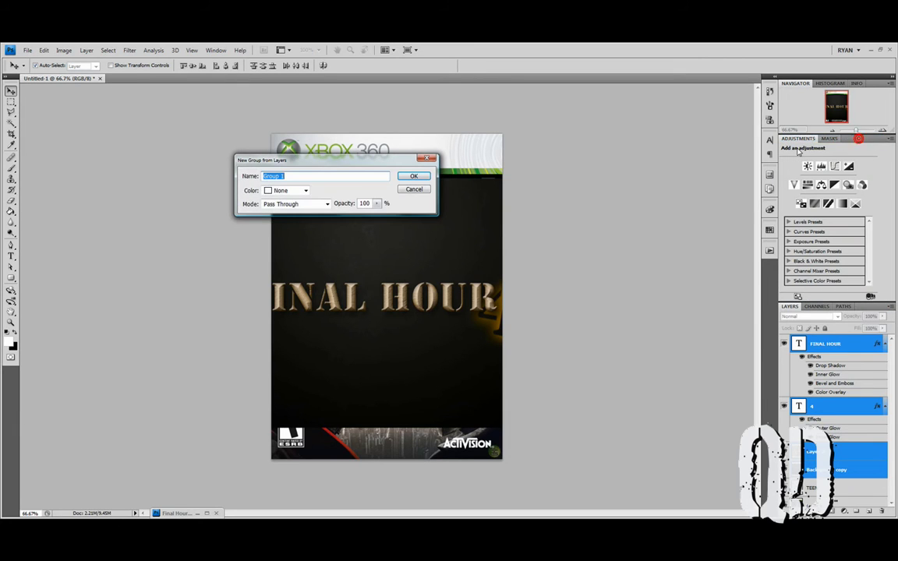
{"action": "type", "text": "Cover Art"}
{"action": "key", "text": "Return"}
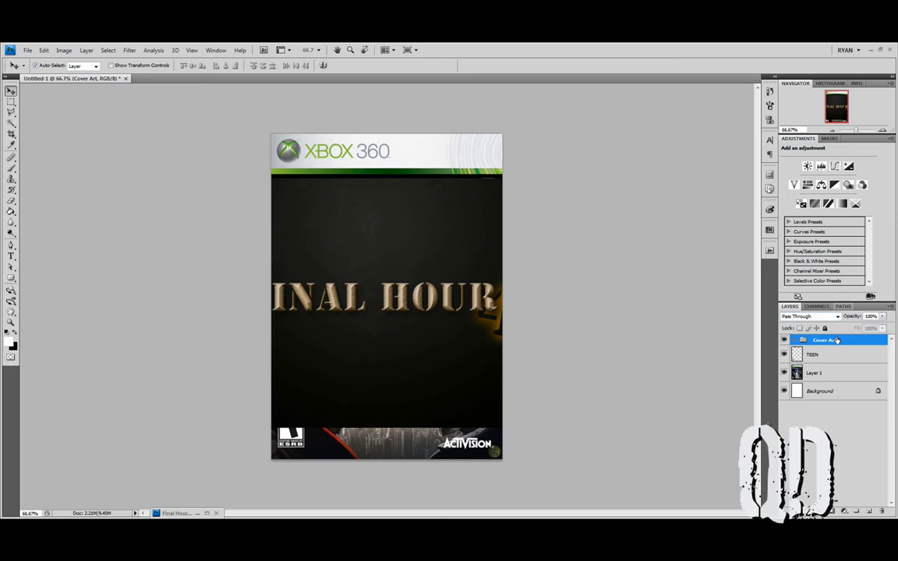
{"action": "left_click_drag", "start_coordinate": [825, 341], "coordinate": [835, 361]}
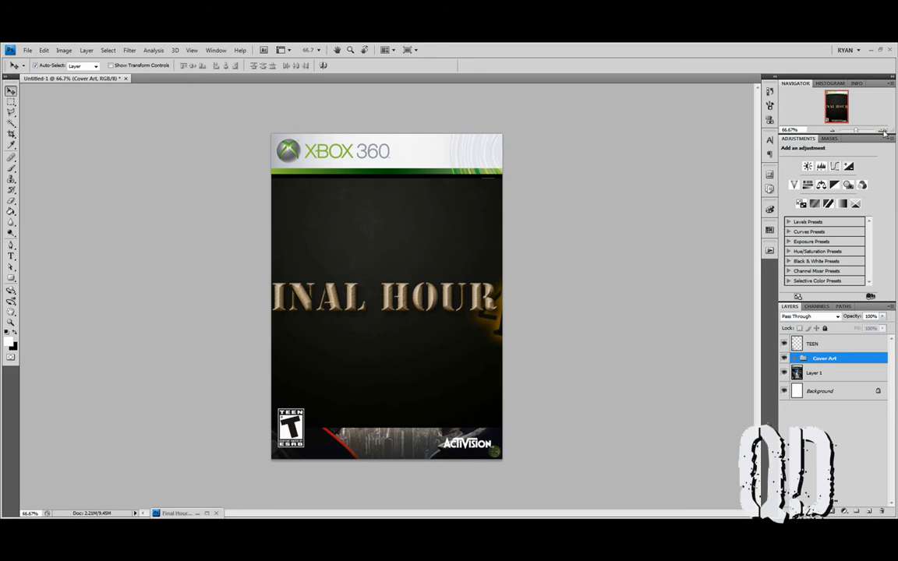
Convert the Background copy and the texture layer above it in the Cover Art group into one smart object
{"action": "key", "text": "ctrl+plus"}
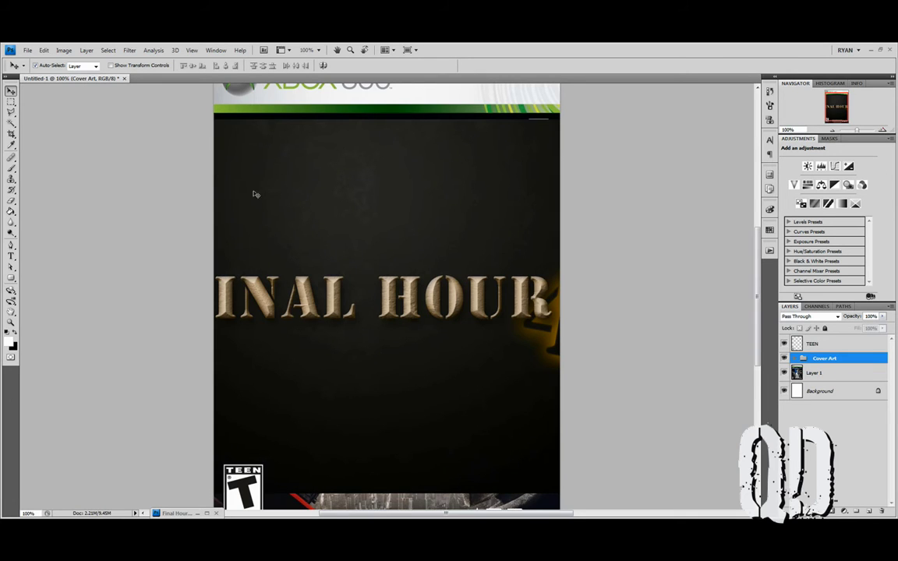
{"action": "left_click", "coordinate": [11, 102]}
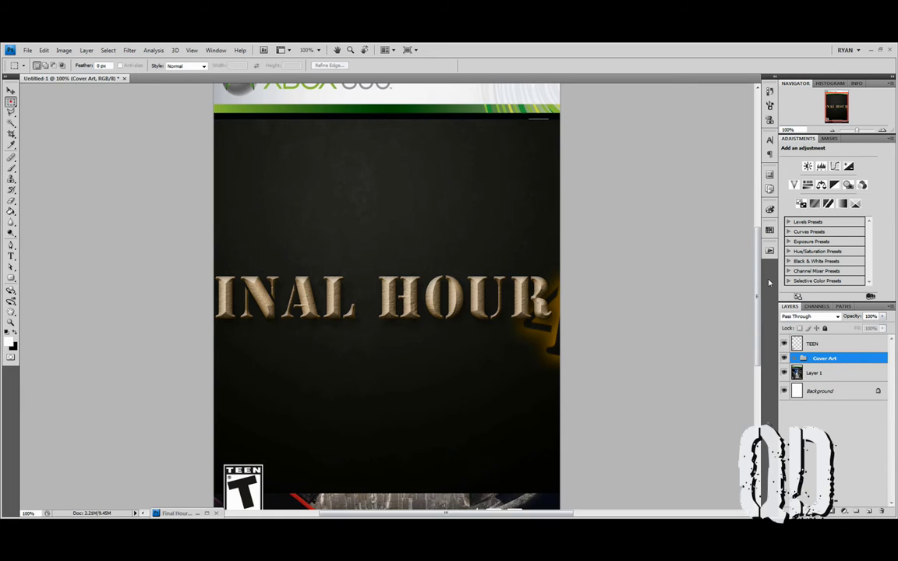
{"action": "left_click", "coordinate": [792, 359]}
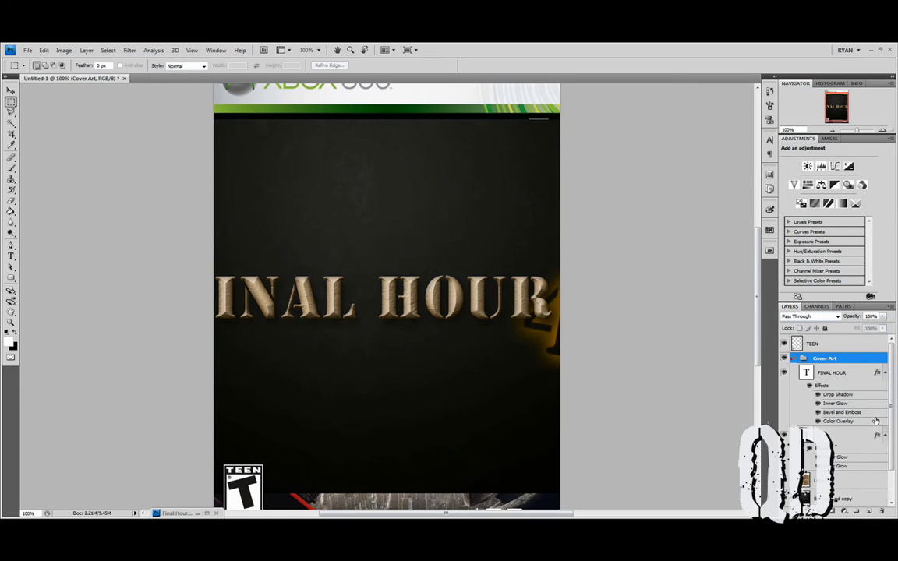
{"action": "scroll", "coordinate": [891, 450], "scroll_direction": "down", "scroll_amount": 3}
{"action": "left_click", "coordinate": [845, 461]}
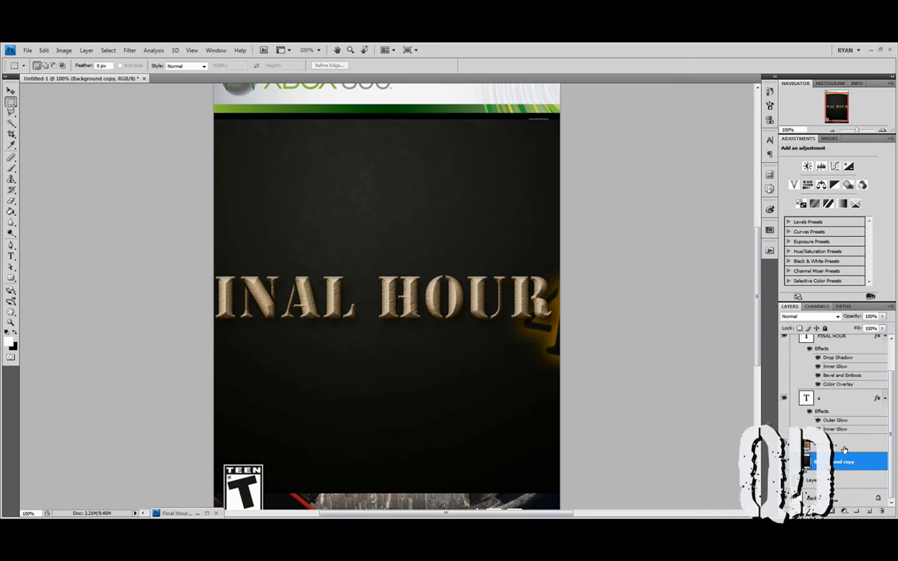
{"action": "left_click", "coordinate": [844, 447], "text": "shift"}
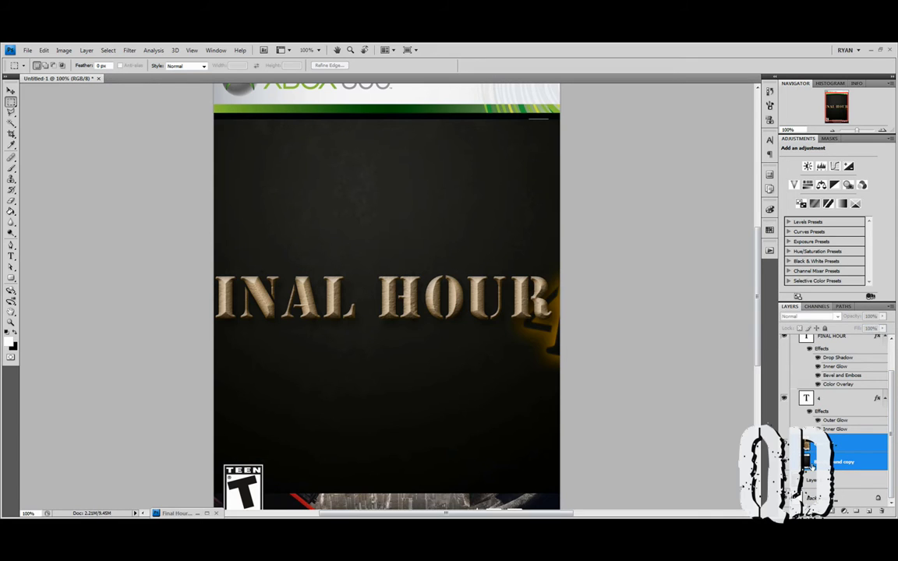
{"action": "right_click", "coordinate": [850, 443]}
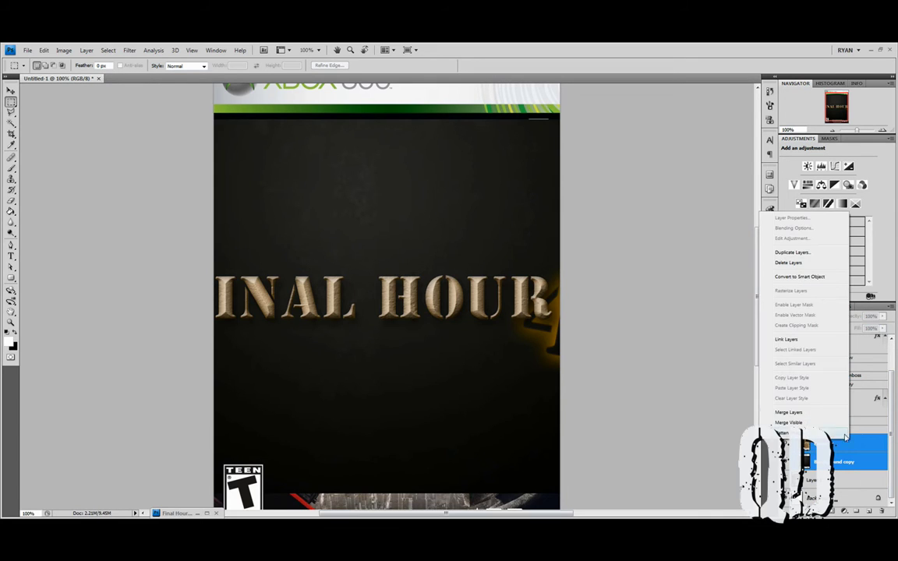
{"action": "left_click", "coordinate": [802, 278]}
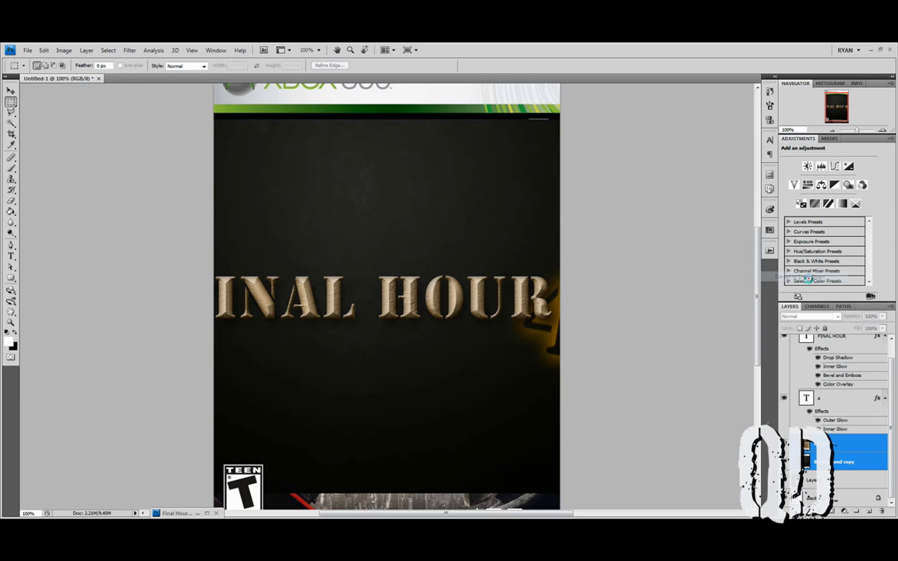
Transform the background smart object to 74.0% width and 114.1% height, filling the cover area below the Xbox 360 banner
{"action": "left_click", "coordinate": [832, 130]}
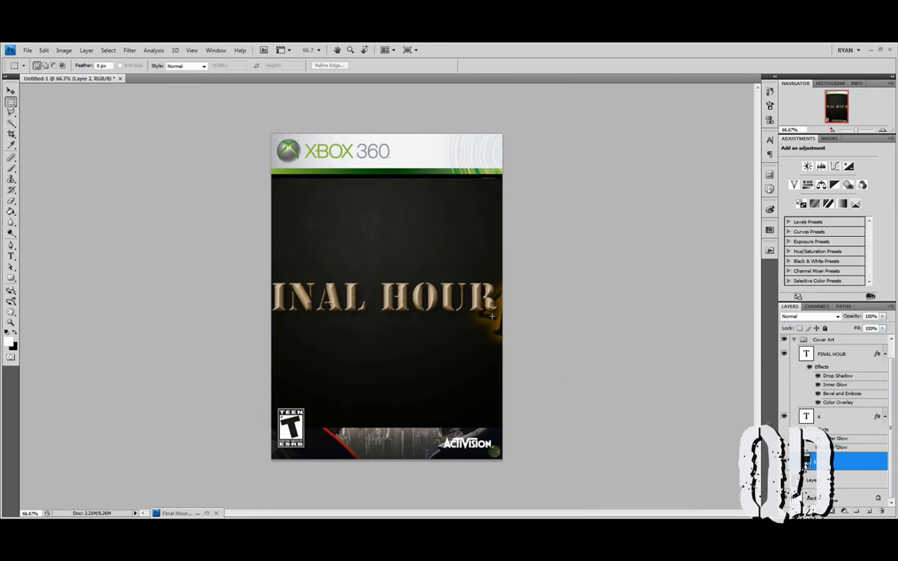
{"action": "key", "text": "ctrl+t"}
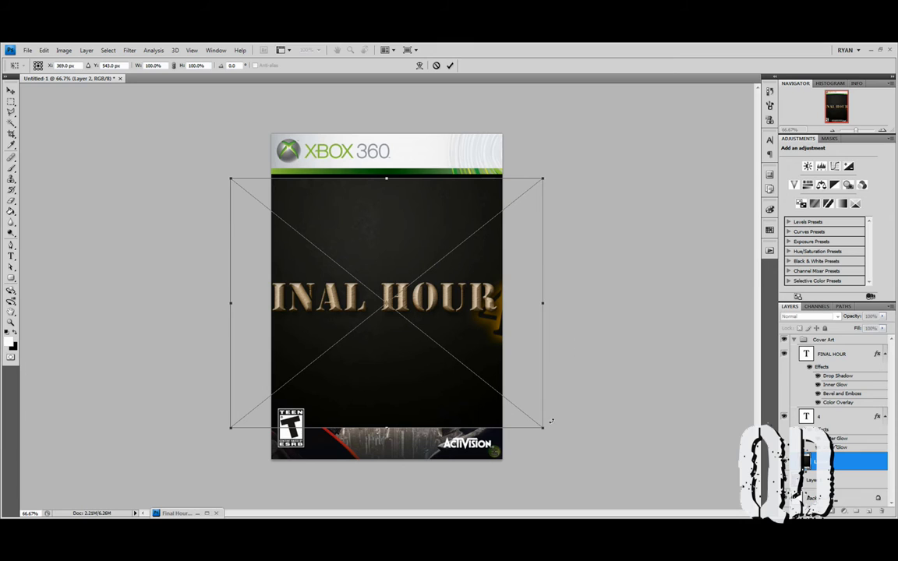
{"action": "left_click_drag", "start_coordinate": [544, 430], "coordinate": [503, 460]}
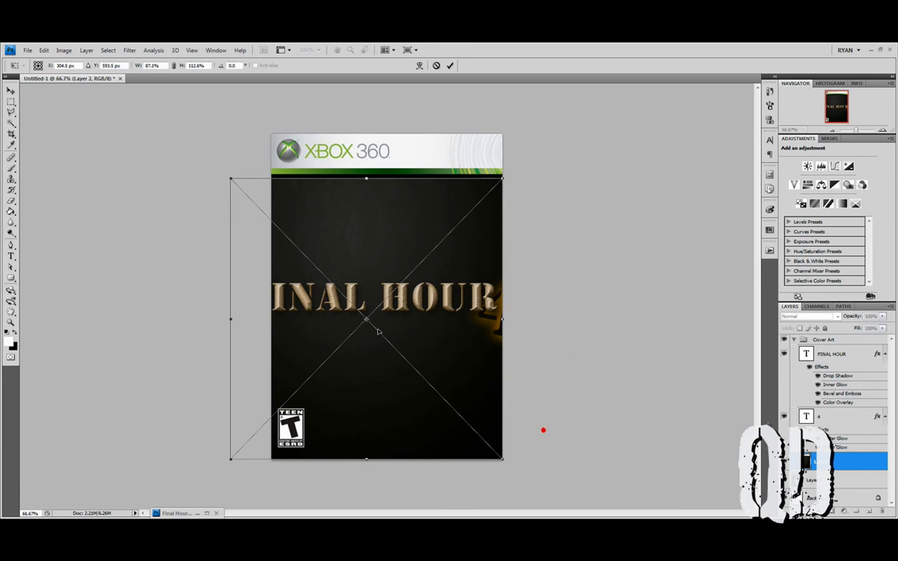
{"action": "left_click_drag", "start_coordinate": [230, 178], "coordinate": [273, 173]}
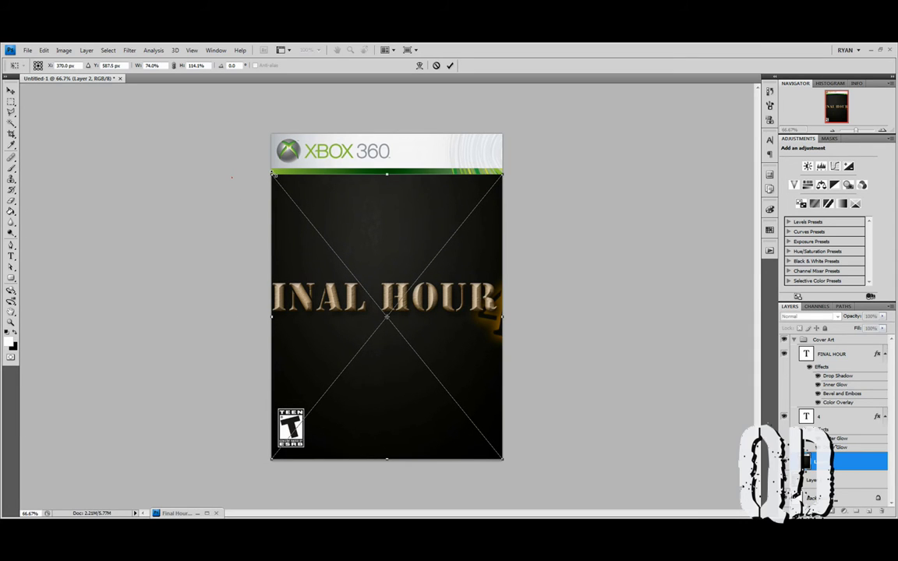
{"action": "key", "text": "Return"}
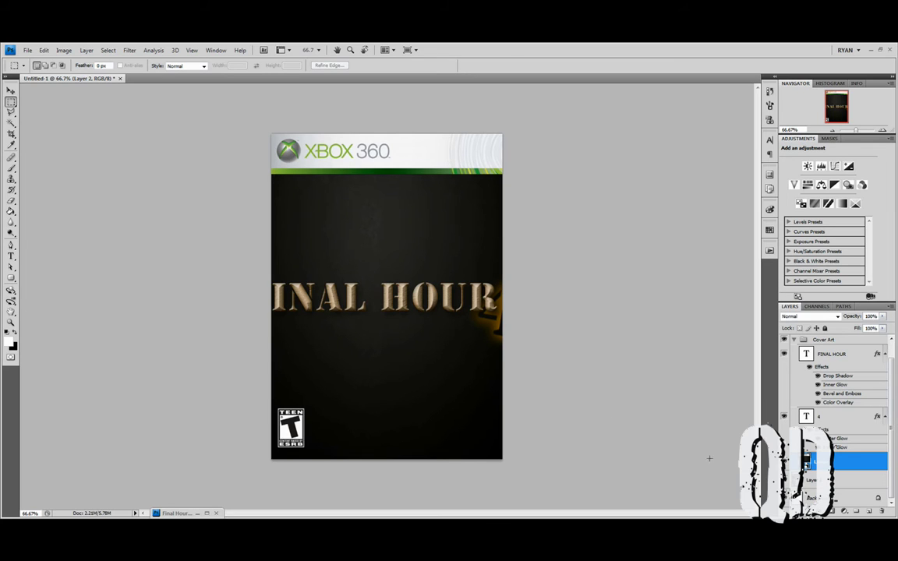
Scale the FINAL HOUR text down to fit the cover's width and move it up near the Xbox 360 banner
{"action": "scroll", "coordinate": [895, 366], "scroll_direction": "up", "scroll_amount": 1}
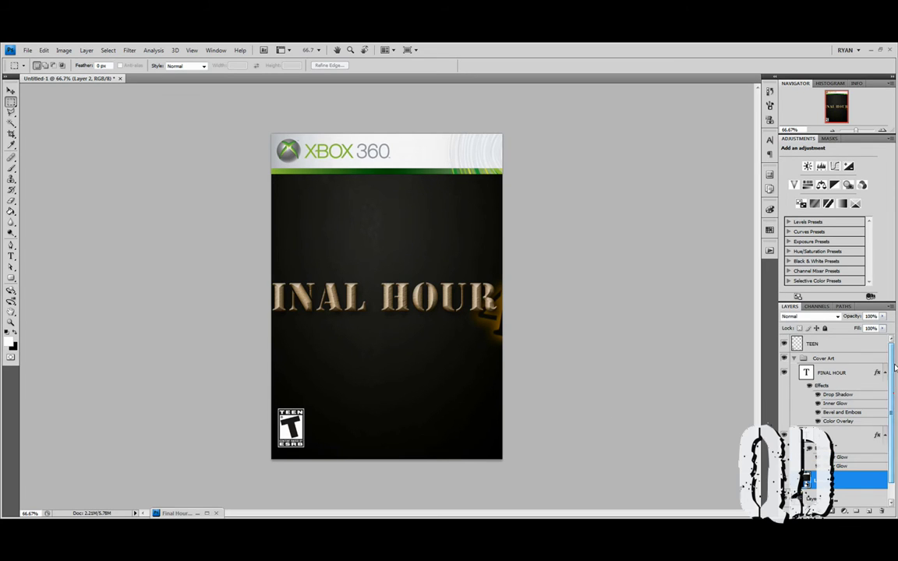
{"action": "left_click", "coordinate": [805, 374]}
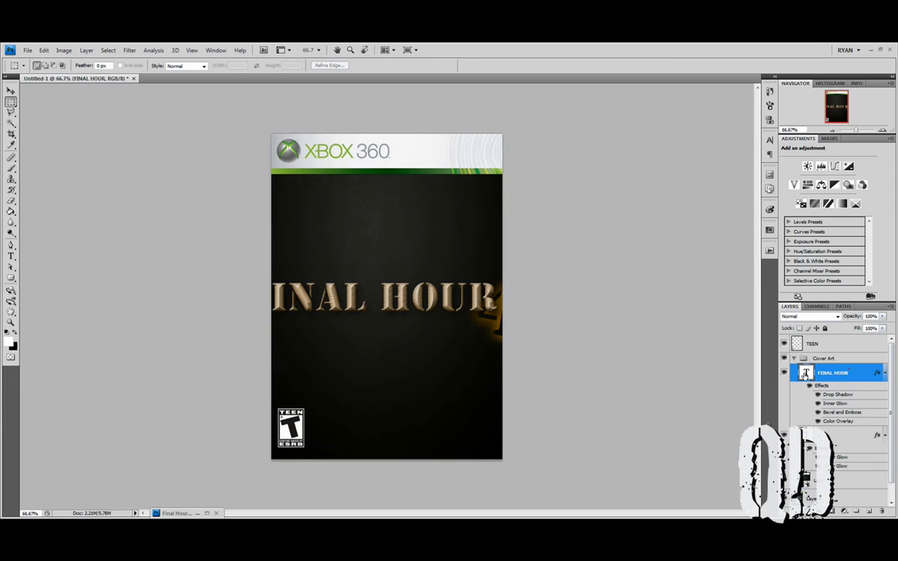
{"action": "key", "text": "ctrl+t"}
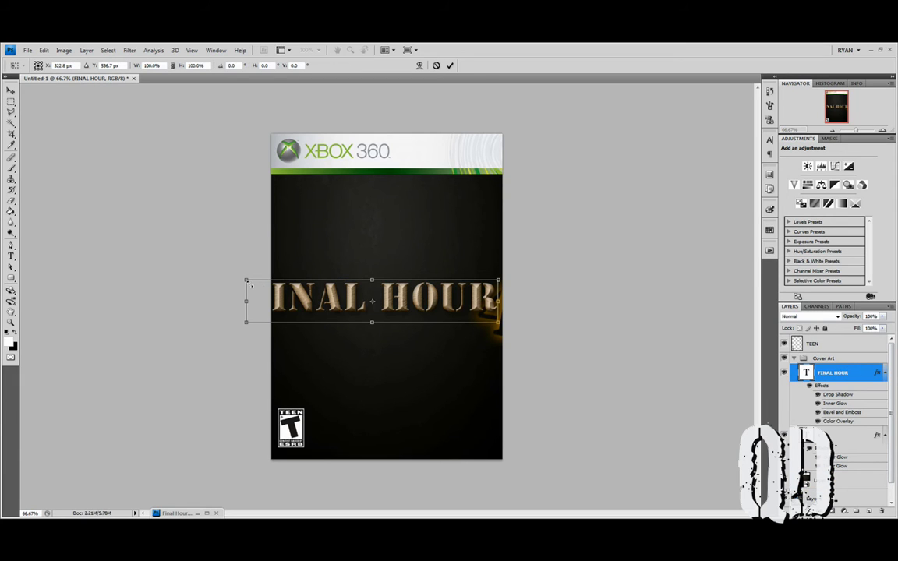
{"action": "left_click_drag", "start_coordinate": [247, 281], "coordinate": [280, 286]}
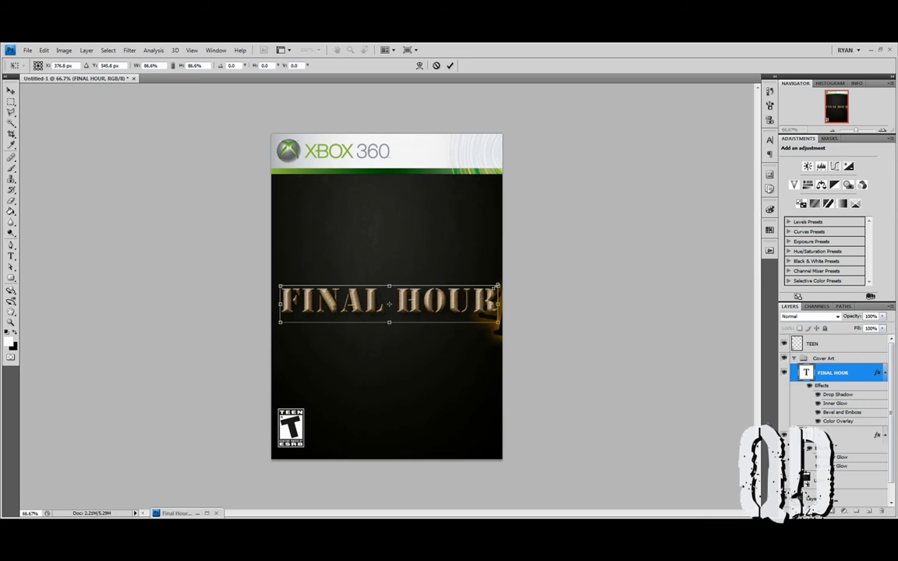
{"action": "key", "text": "Return"}
{"action": "key", "text": "m"}
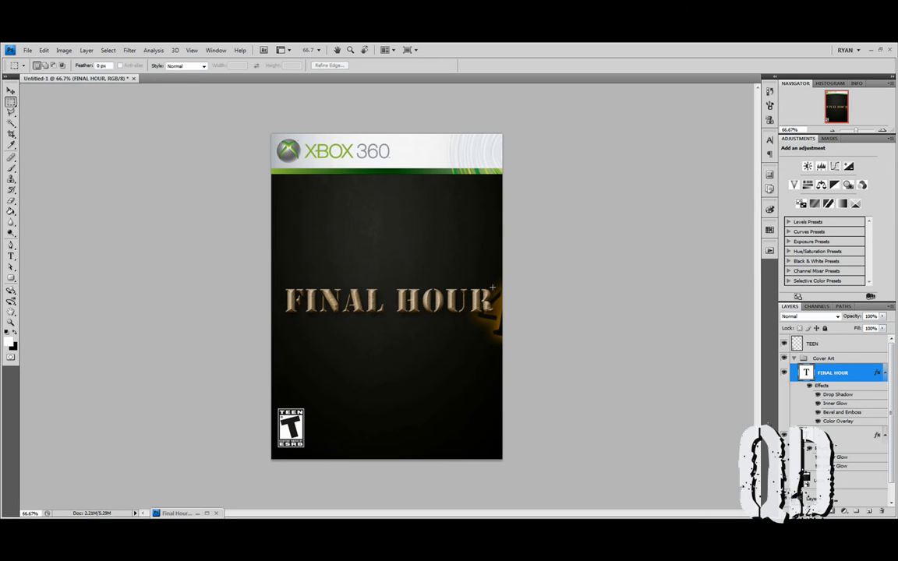
{"action": "key", "text": "v"}
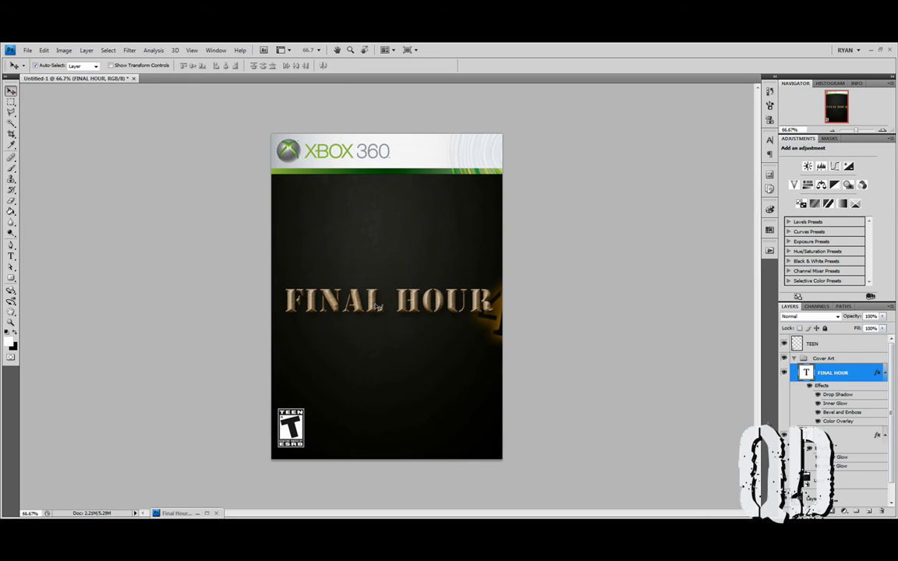
{"action": "left_click_drag", "start_coordinate": [378, 306], "coordinate": [378, 227]}
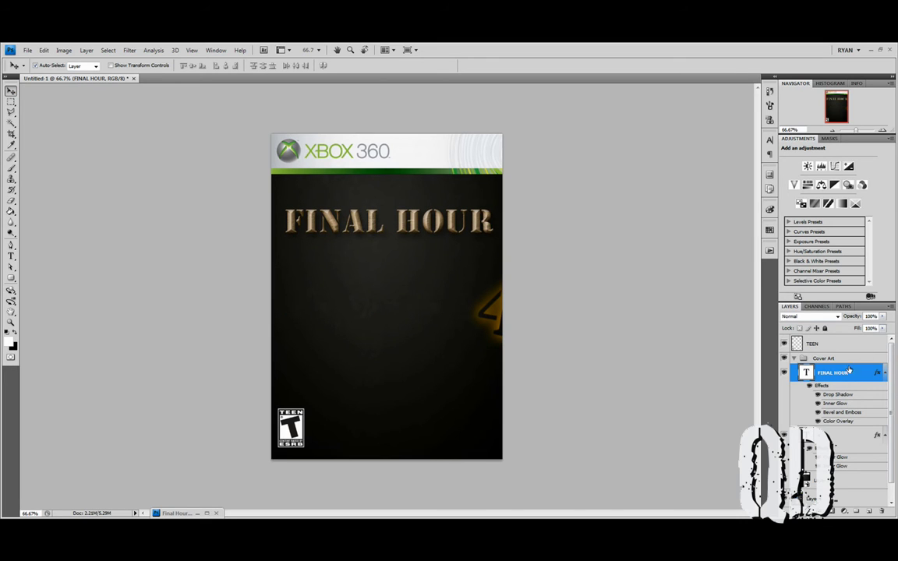
Move the glowing 4 behind and below the word HOUR and enlarge it slightly
{"action": "left_click", "coordinate": [646, 383]}
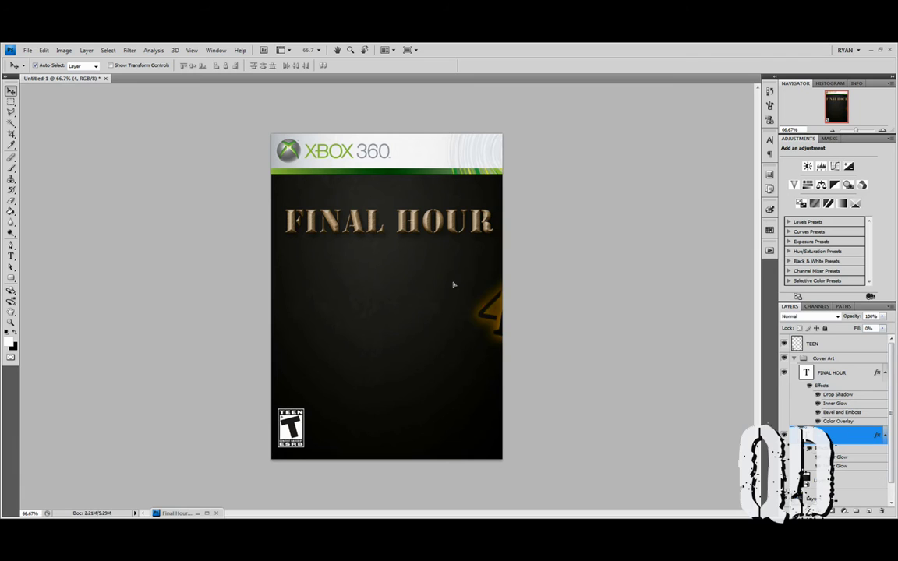
{"action": "left_click_drag", "start_coordinate": [453, 285], "coordinate": [433, 252]}
{"action": "key", "text": "ctrl+t"}
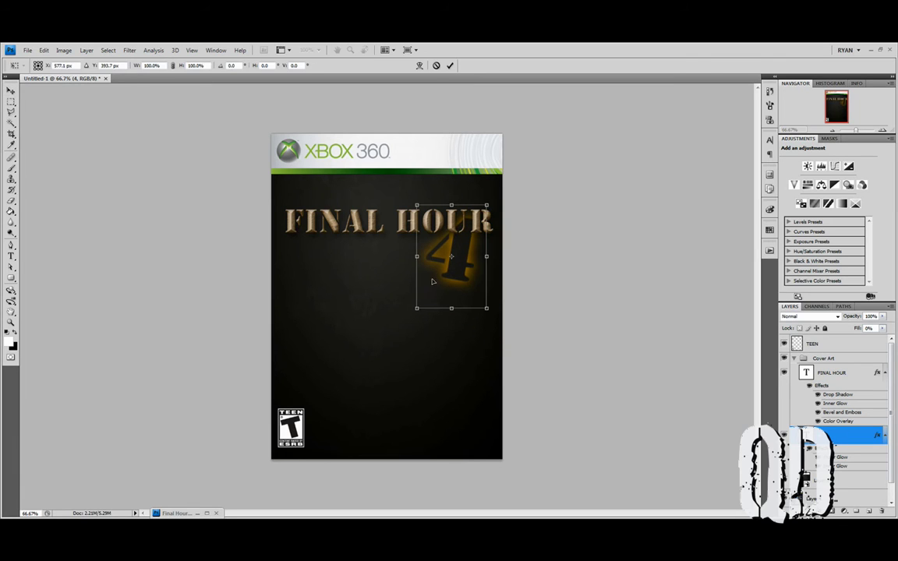
{"action": "left_click_drag", "start_coordinate": [419, 307], "coordinate": [404, 328]}
{"action": "key", "text": "Return"}
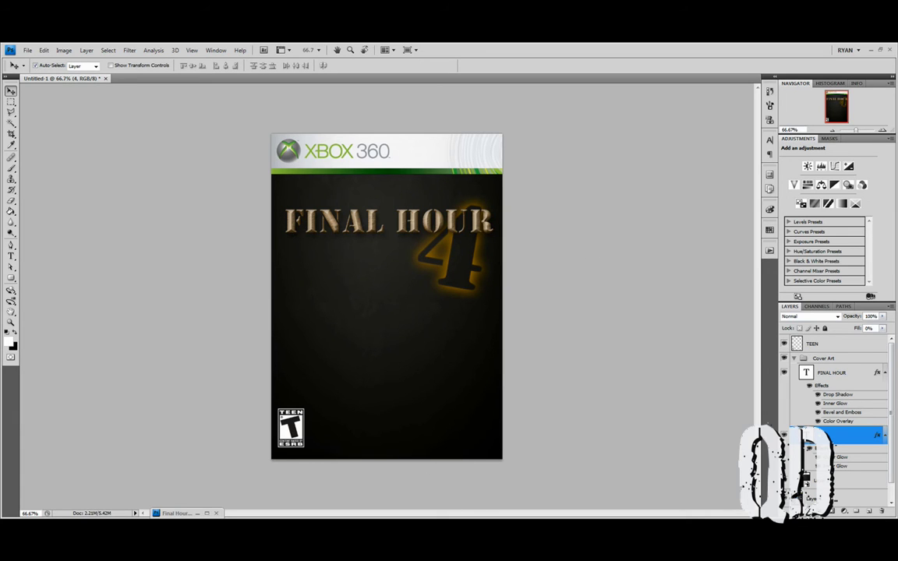
Switch to Firefox, return to the Google Images results and search for "mushroom cloud"
{"action": "key", "text": "alt+Tab"}
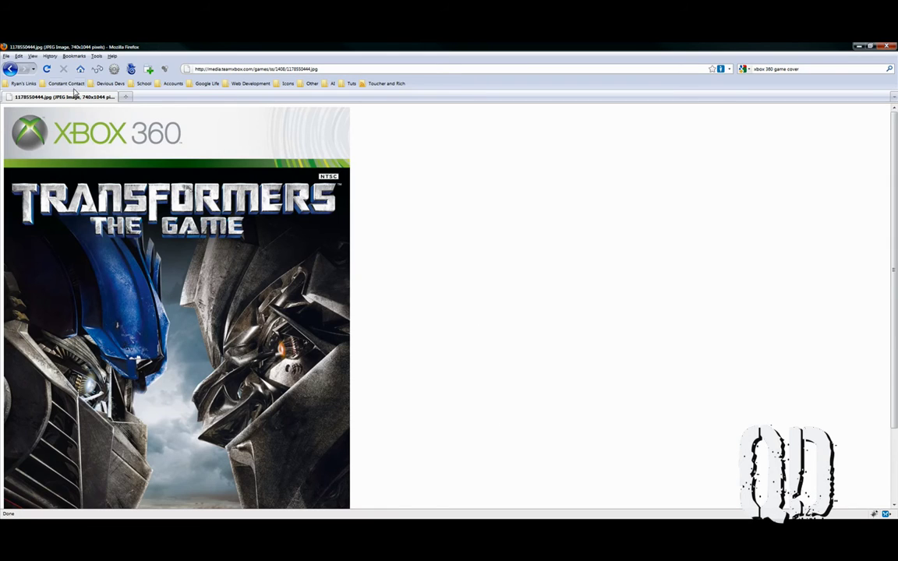
{"action": "left_click", "coordinate": [9, 69]}
{"action": "left_click", "coordinate": [10, 68]}
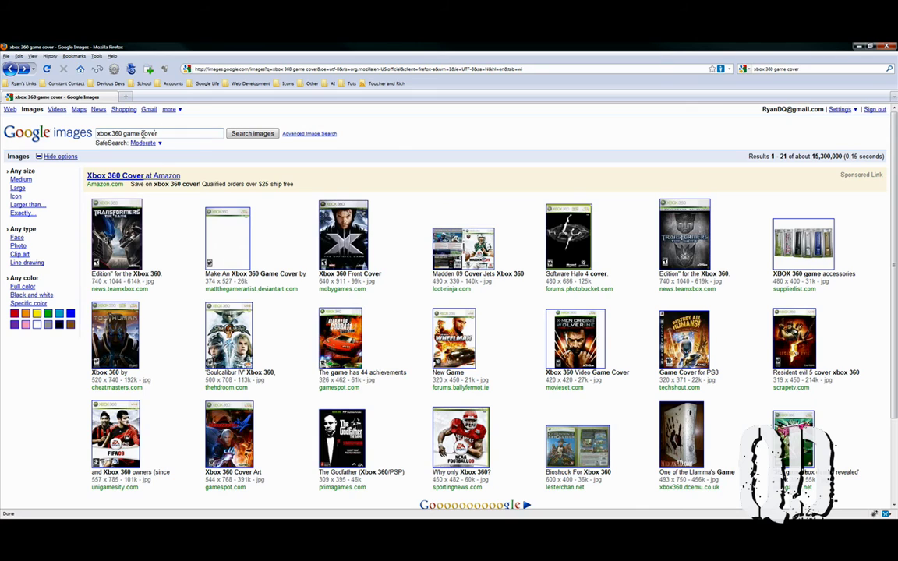
{"action": "left_click_drag", "start_coordinate": [157, 134], "coordinate": [69, 133]}
{"action": "type", "text": "mushro"}
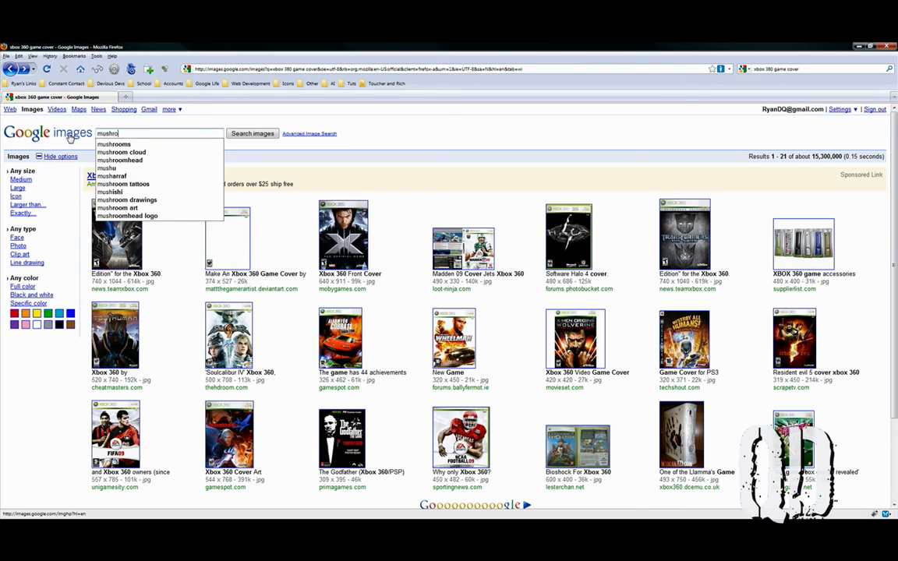
{"action": "type", "text": "om cloud"}
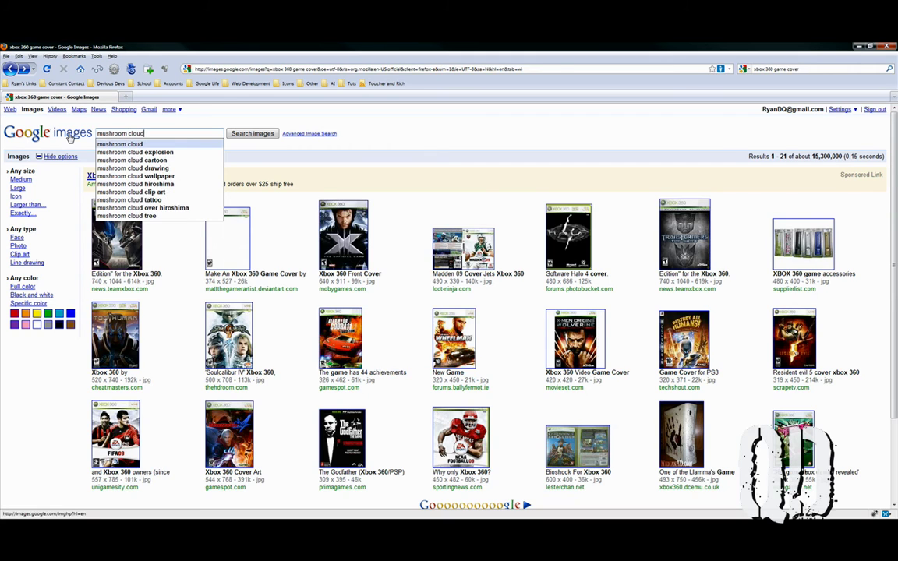
{"action": "key", "text": "Return"}
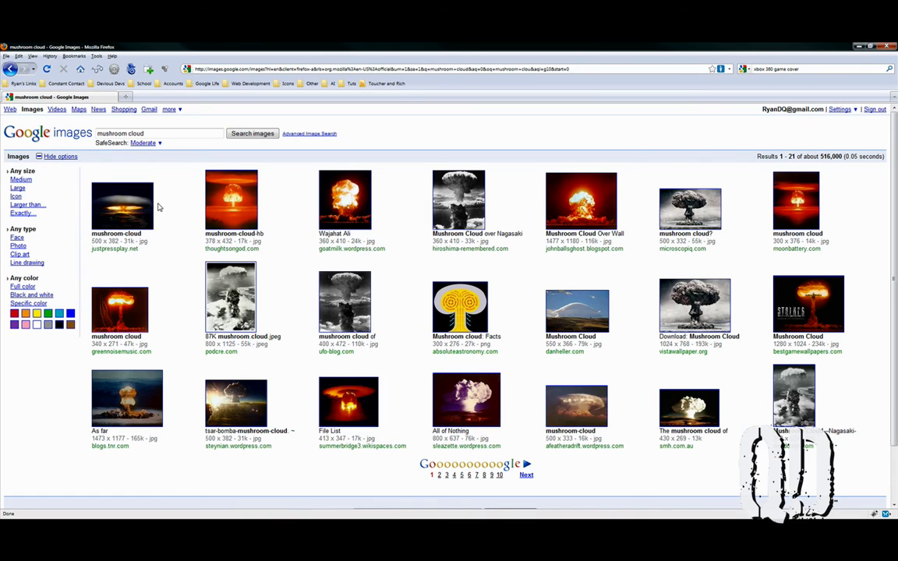
Copy the full-size first mushroom cloud result, paste it above the background layer in the Photoshop cover, and move it slightly lower
{"action": "left_click", "coordinate": [133, 207]}
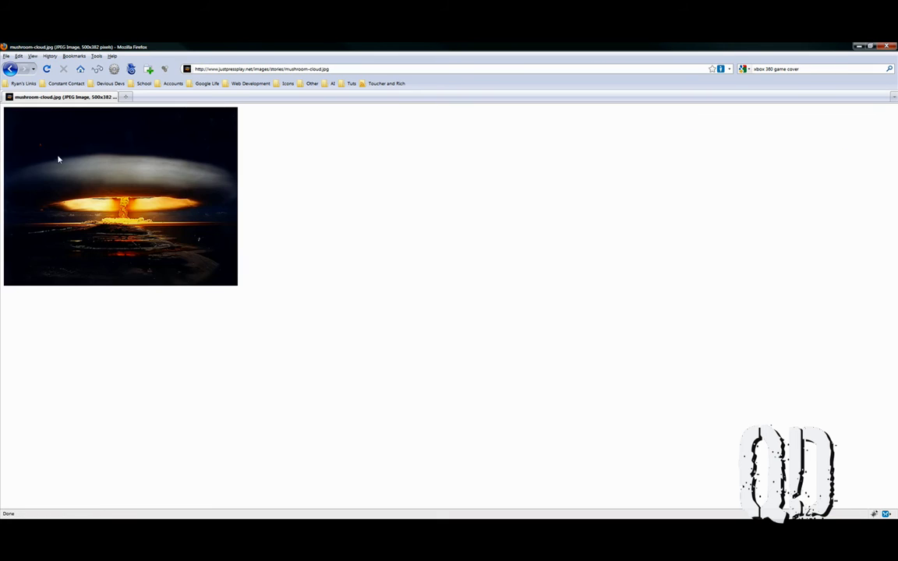
{"action": "right_click", "coordinate": [129, 204]}
{"action": "left_click", "coordinate": [145, 209]}
{"action": "key", "text": "alt+Tab"}
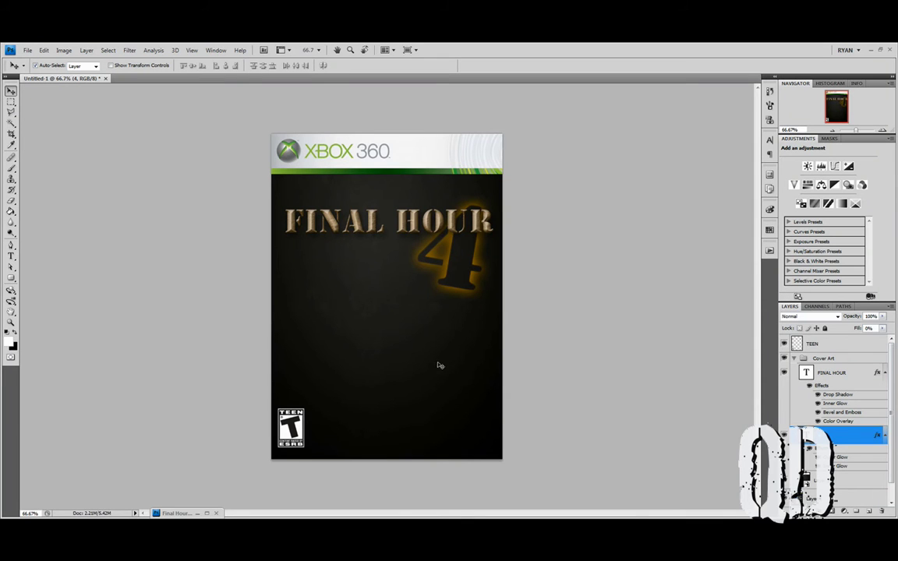
{"action": "left_click", "coordinate": [849, 479]}
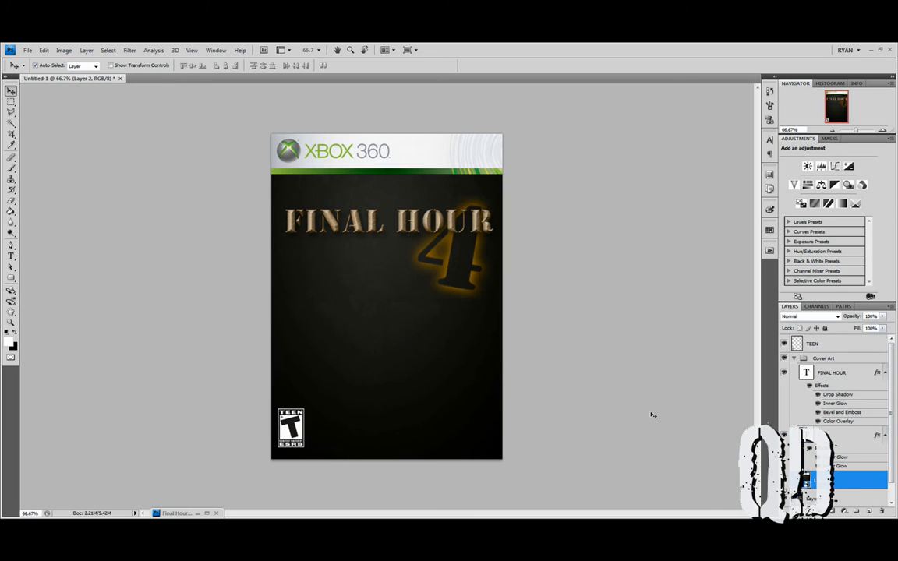
{"action": "key", "text": "ctrl+v"}
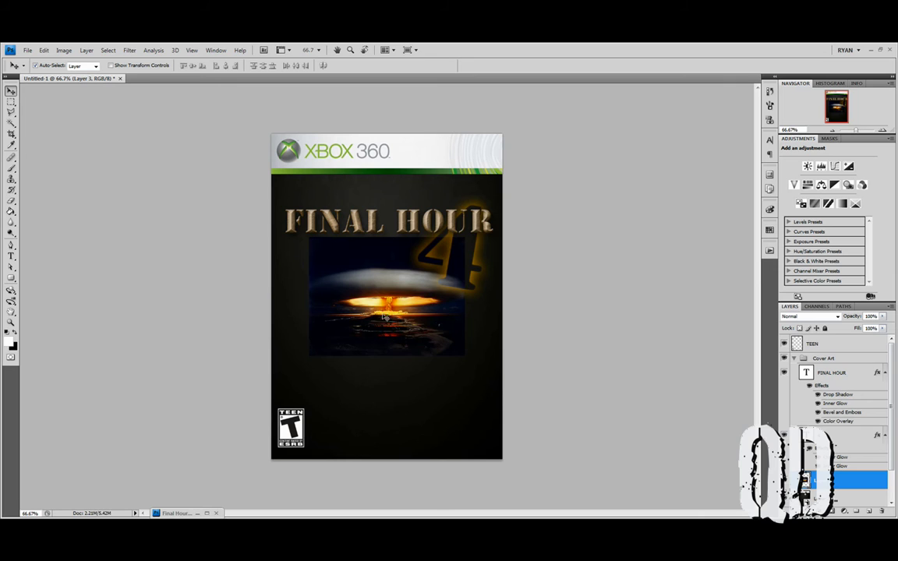
{"action": "left_click_drag", "start_coordinate": [384, 318], "coordinate": [380, 351]}
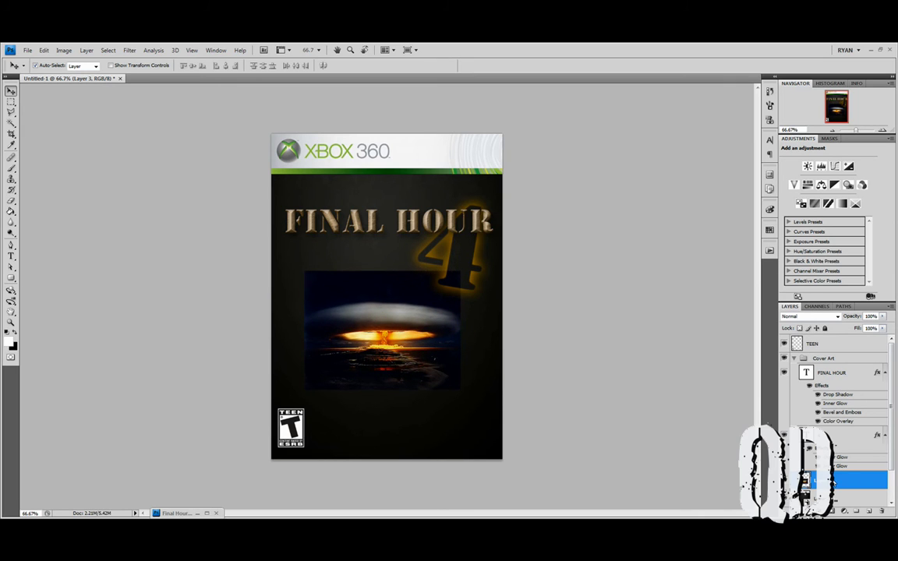
Convert the mushroom cloud layer to a smart object, move it lower, and scale it proportionally to 220.2% to span the cover
{"action": "right_click", "coordinate": [822, 477]}
{"action": "left_click", "coordinate": [807, 317]}
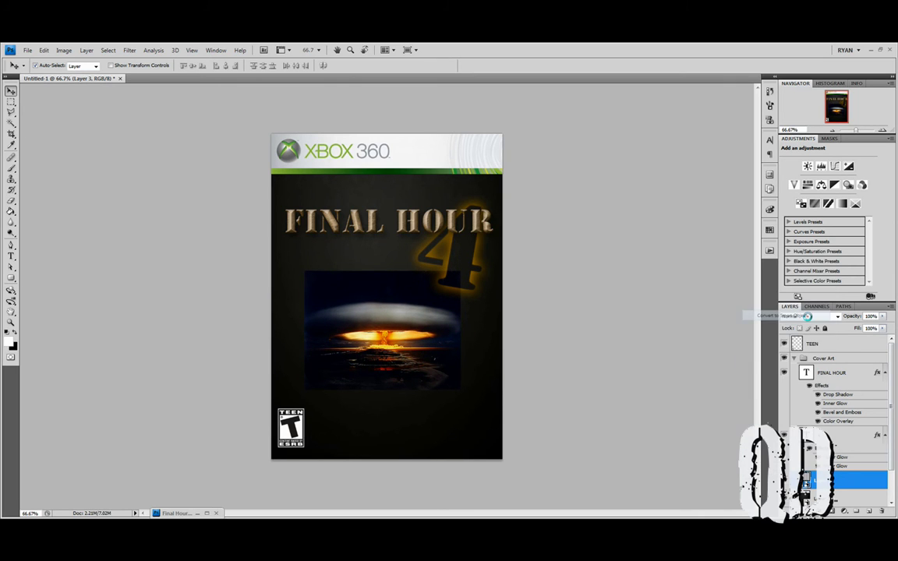
{"action": "left_click_drag", "start_coordinate": [407, 339], "coordinate": [407, 372]}
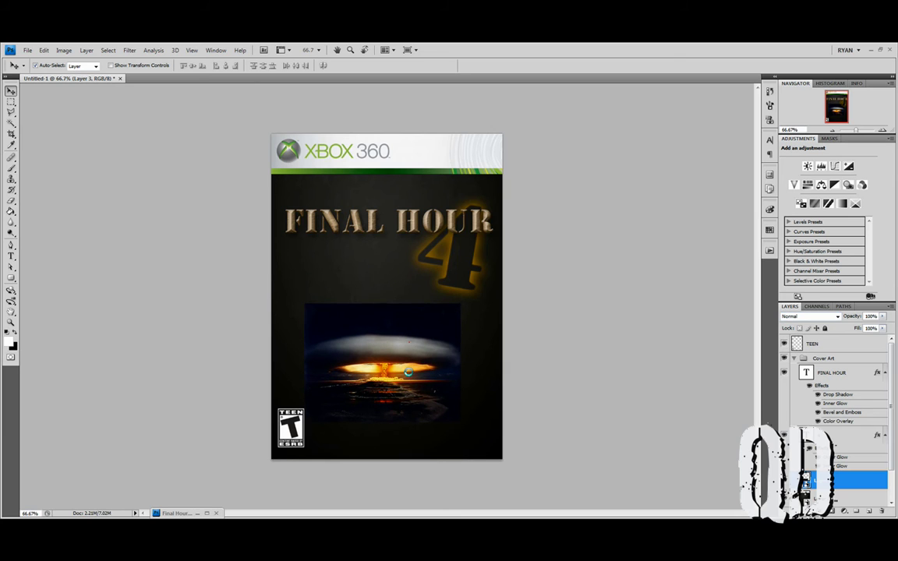
{"action": "key", "text": "ctrl+t"}
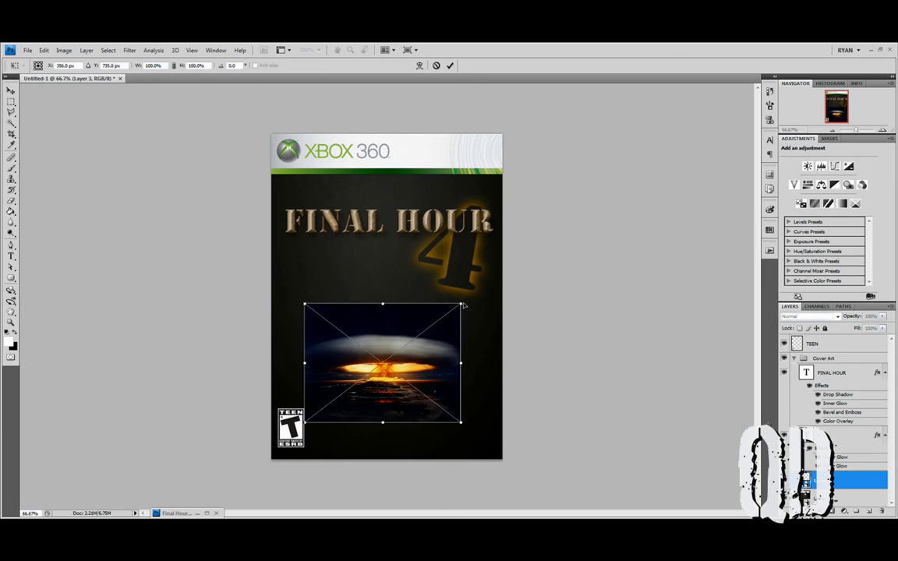
{"action": "left_click_drag", "start_coordinate": [462, 306], "coordinate": [577, 227]}
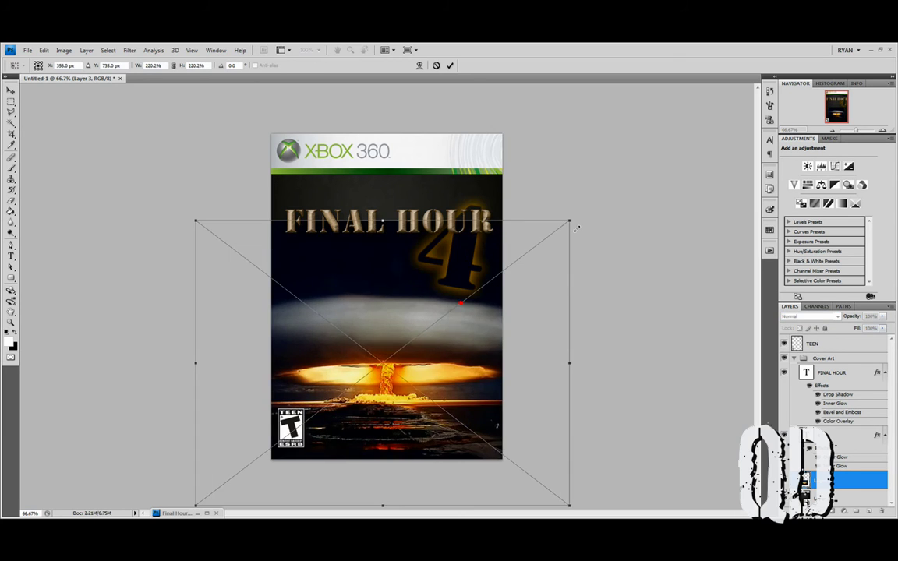
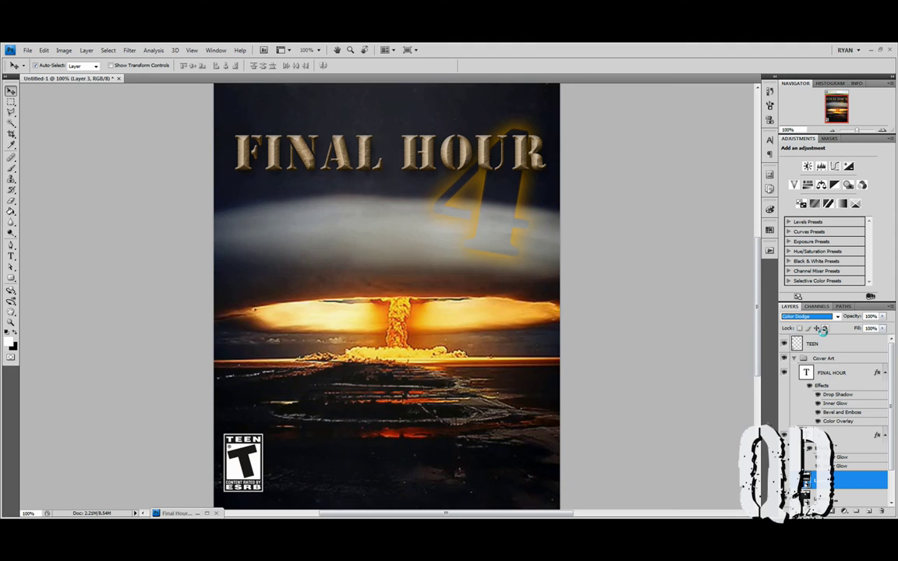
Compare blend modes from Linear Dodge (Add) to Exclusion on the mushroom cloud layer and settle on Lighter Color
{"action": "key", "text": "Down"}
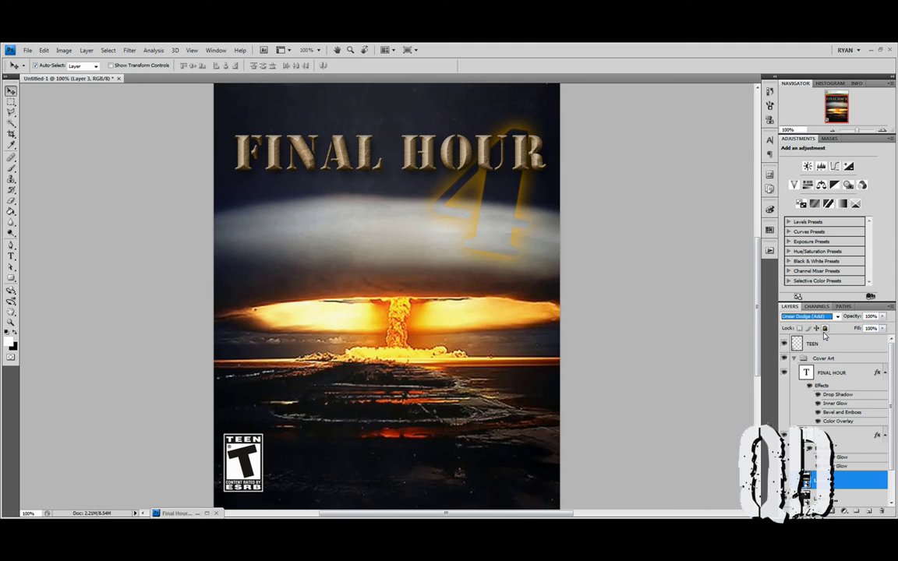
{"action": "key", "text": "Down"}
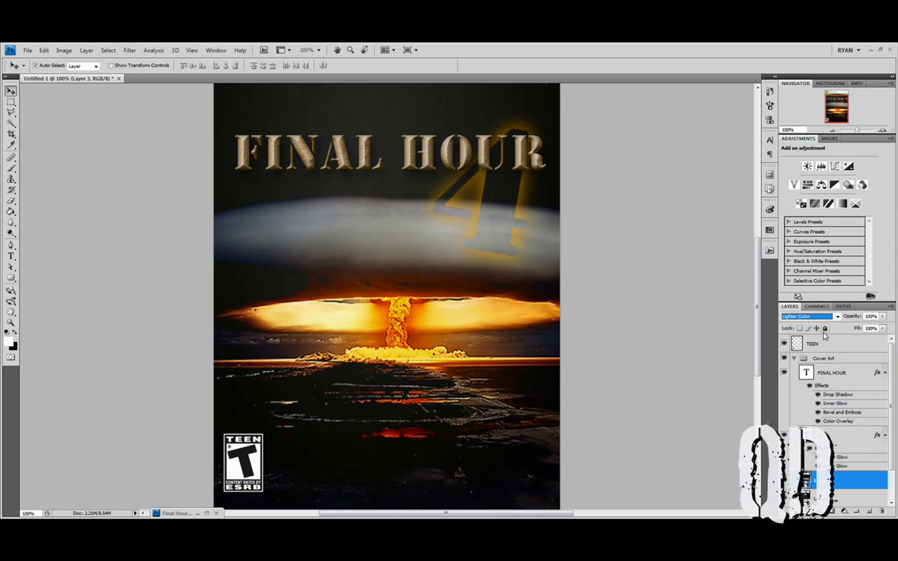
{"action": "key", "text": "Down"}
{"action": "key", "text": "Down"}
{"action": "key", "text": "Down"}
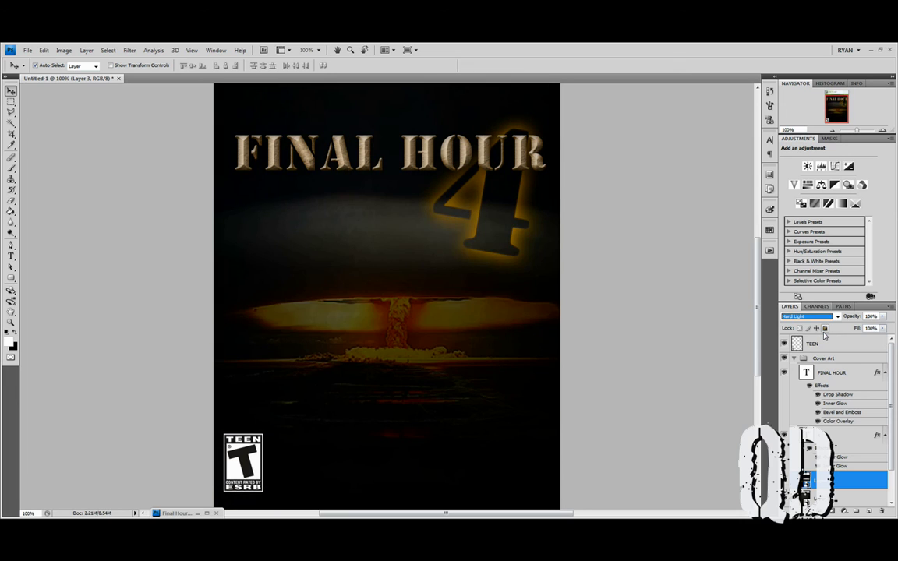
{"action": "key", "text": "Down"}
{"action": "key", "text": "Down"}
{"action": "key", "text": "Down"}
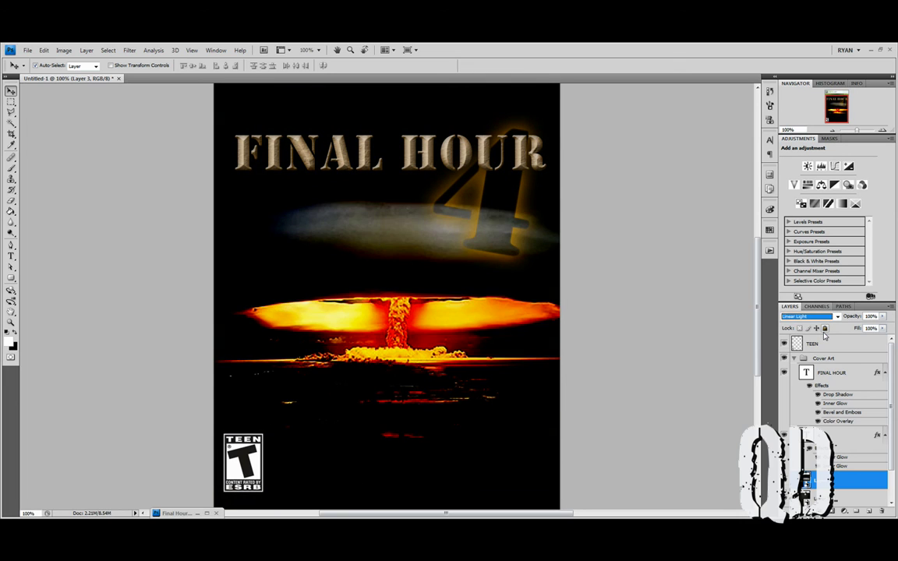
{"action": "key", "text": "Down"}
{"action": "key", "text": "Down"}
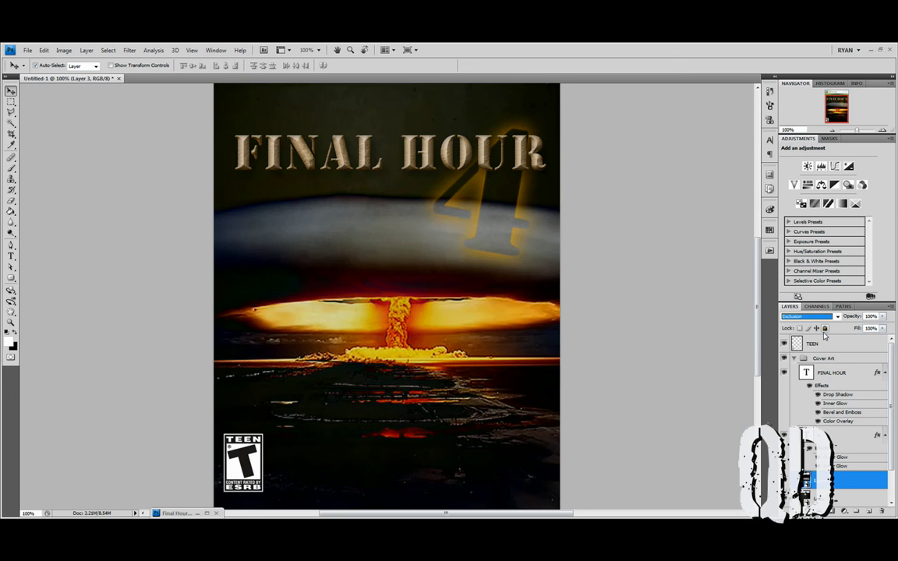
{"action": "key", "text": "Down"}
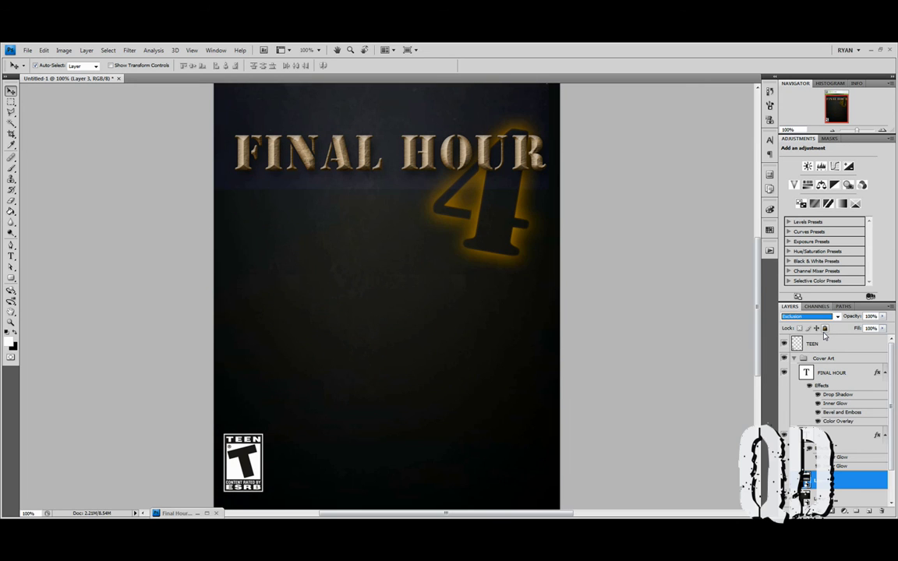
{"action": "key", "text": "Up"}
{"action": "key", "text": "Up"}
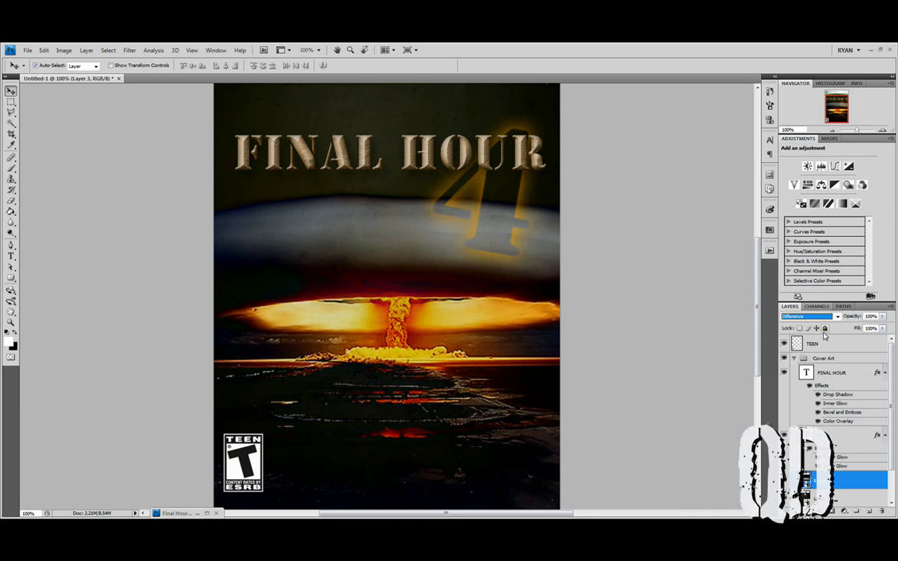
{"action": "key", "text": "Up"}
{"action": "key", "text": "Up"}
{"action": "key", "text": "Up"}
{"action": "key", "text": "Up"}
{"action": "key", "text": "Up"}
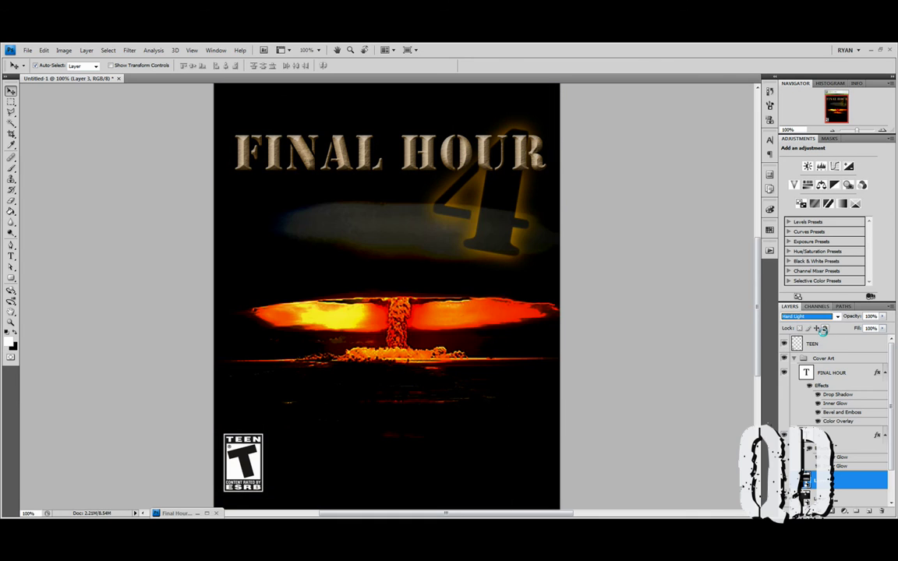
{"action": "key", "text": "Up"}
{"action": "key", "text": "Up"}
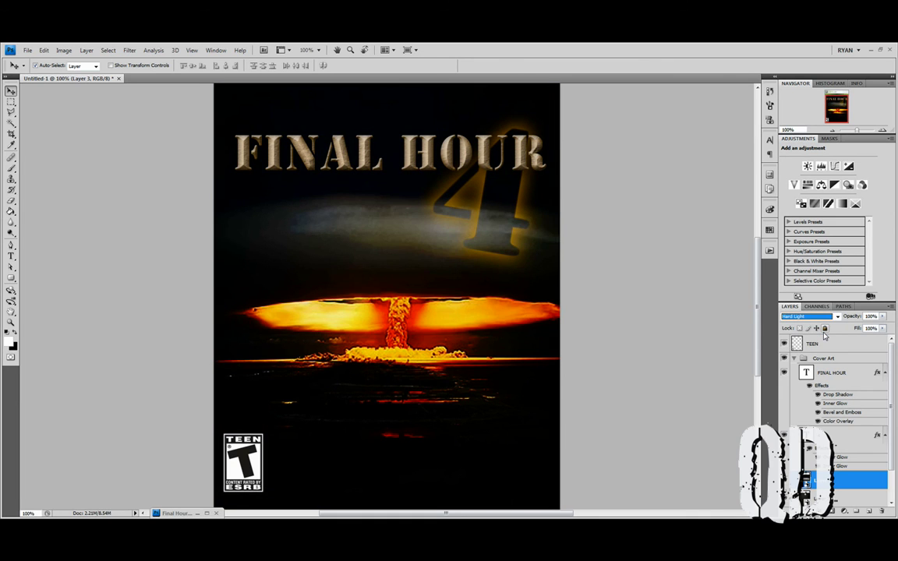
{"action": "key", "text": "Up"}
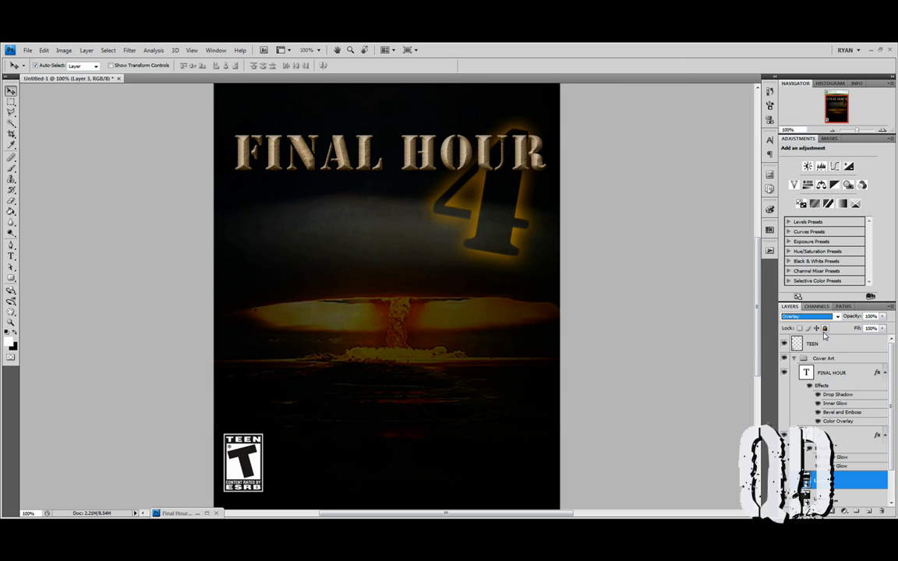
{"action": "key", "text": "Up"}
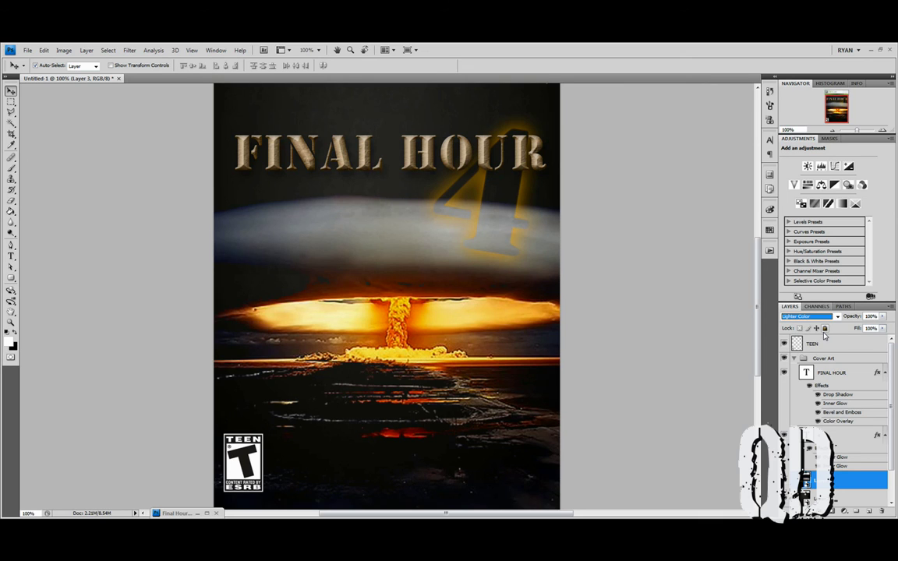
Apply a Gaussian Blur with a 4.3-pixel radius to the mushroom cloud layer
{"action": "left_click", "coordinate": [832, 131]}
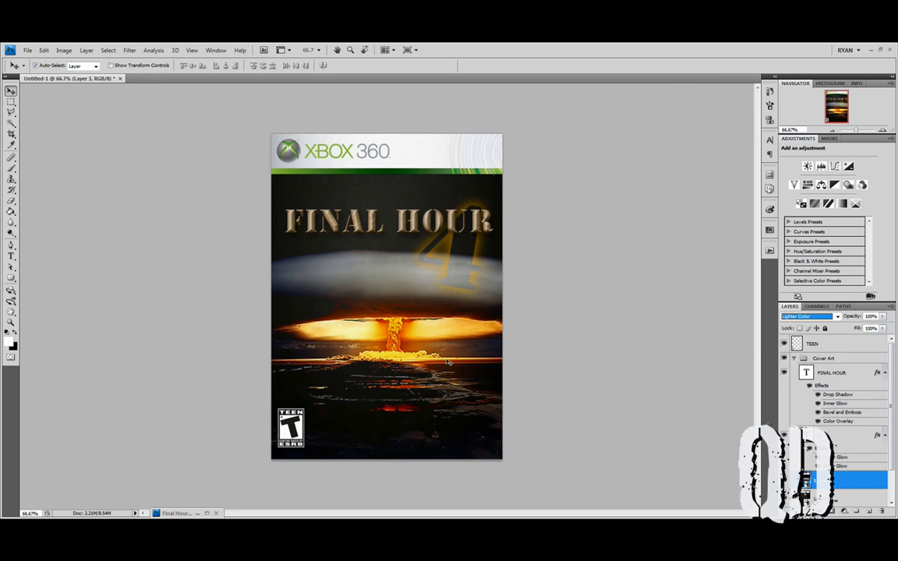
{"action": "left_click", "coordinate": [129, 50]}
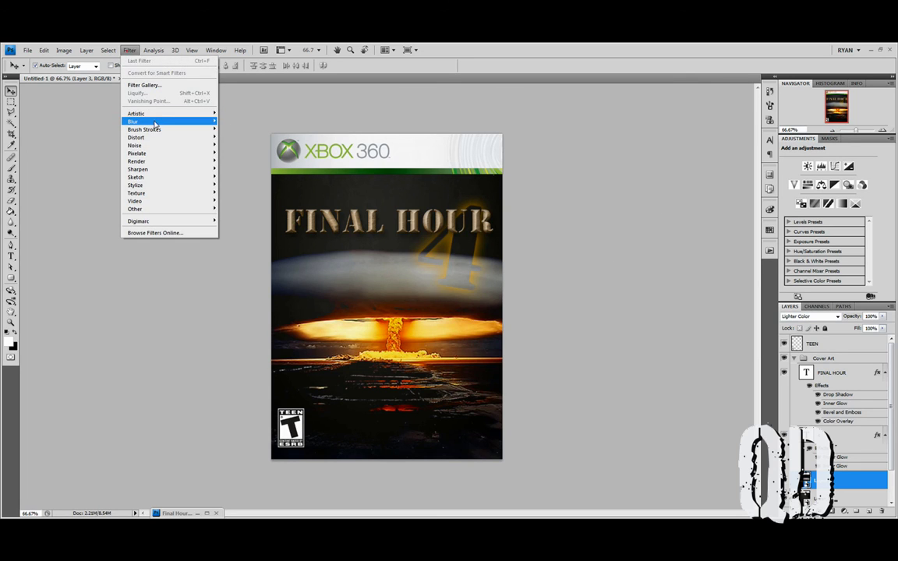
{"action": "mouse_move", "coordinate": [155, 125]}
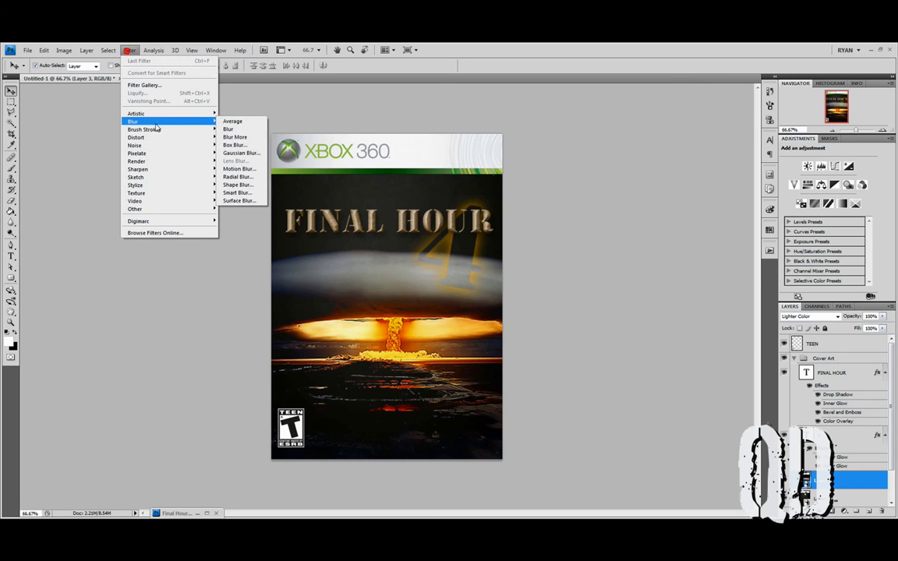
{"action": "left_click", "coordinate": [244, 154]}
{"action": "left_click_drag", "start_coordinate": [640, 359], "coordinate": [632, 366]}
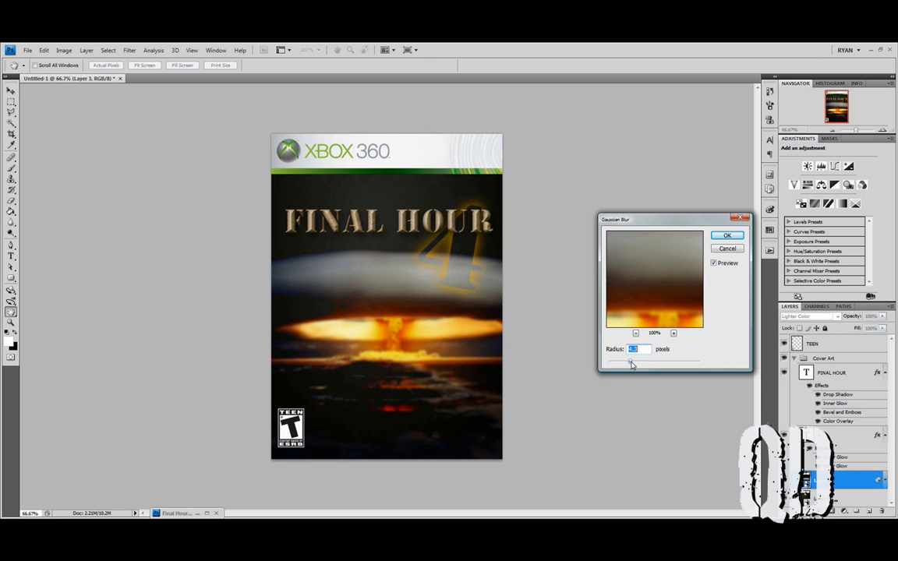
{"action": "left_click", "coordinate": [727, 235]}
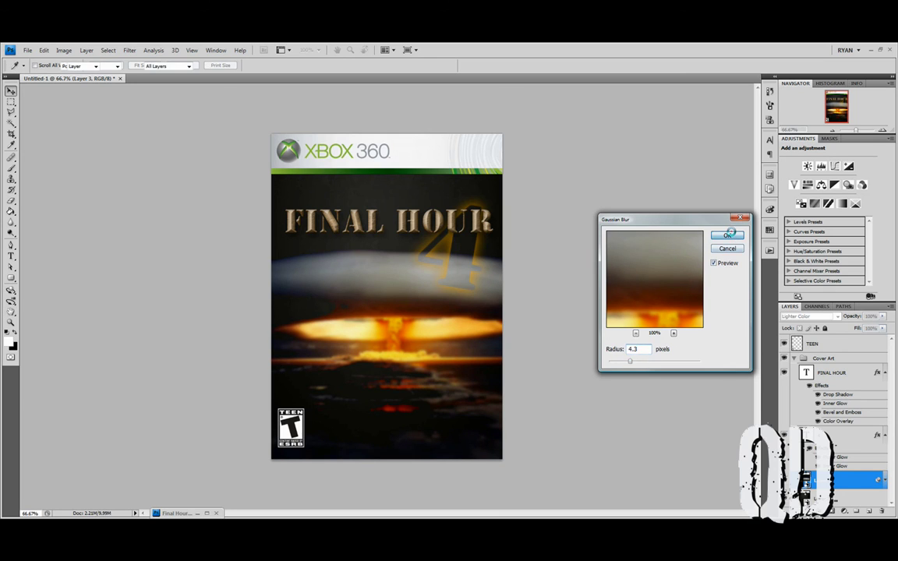
Try 50% opacity on the blurred mushroom cloud layer and settle on 30%
{"action": "left_click", "coordinate": [883, 131]}
{"action": "left_click_drag", "start_coordinate": [835, 106], "coordinate": [839, 113]}
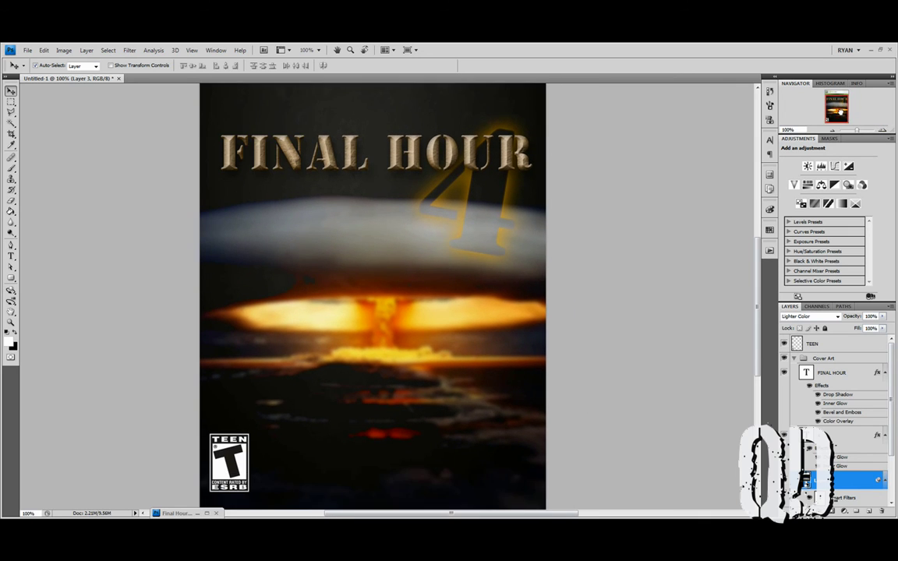
{"action": "left_click", "coordinate": [882, 316]}
{"action": "left_click", "coordinate": [843, 315]}
{"action": "type", "text": "50"}
{"action": "key", "text": "Return"}
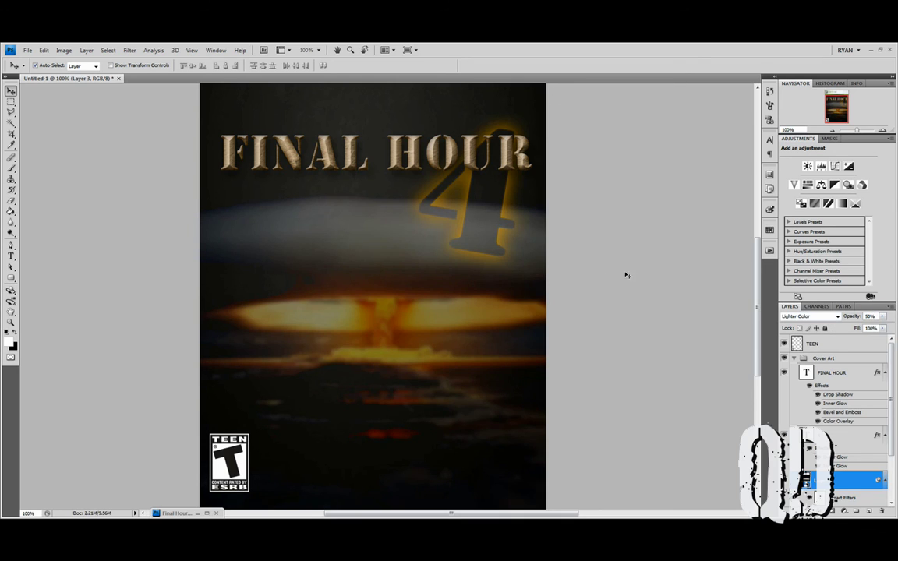
{"action": "left_click", "coordinate": [882, 316]}
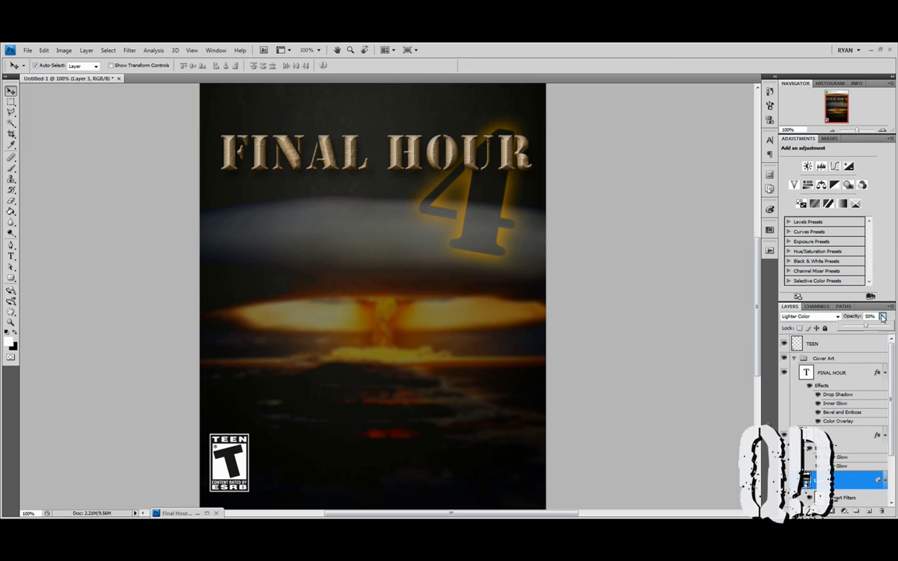
{"action": "left_click_drag", "start_coordinate": [863, 328], "coordinate": [846, 328]}
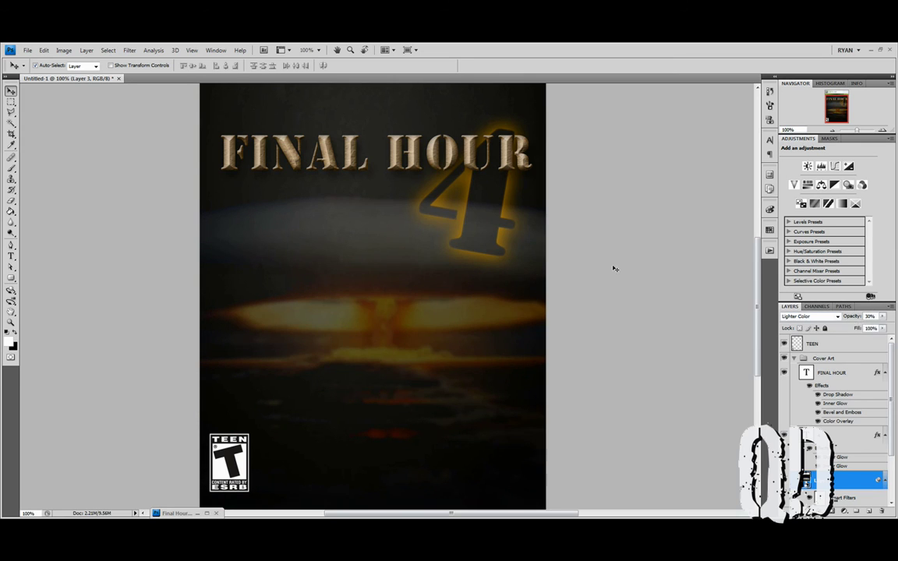
{"action": "left_click", "coordinate": [834, 131]}
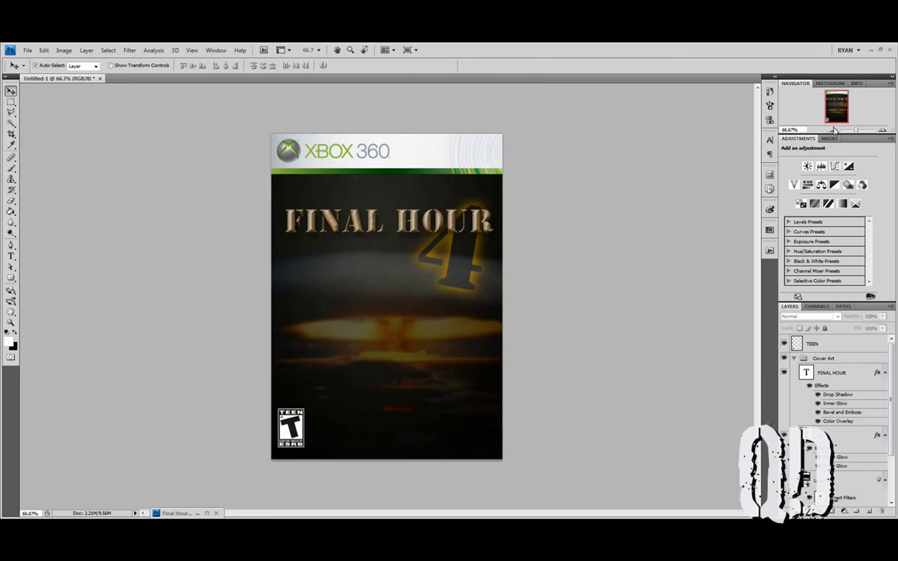